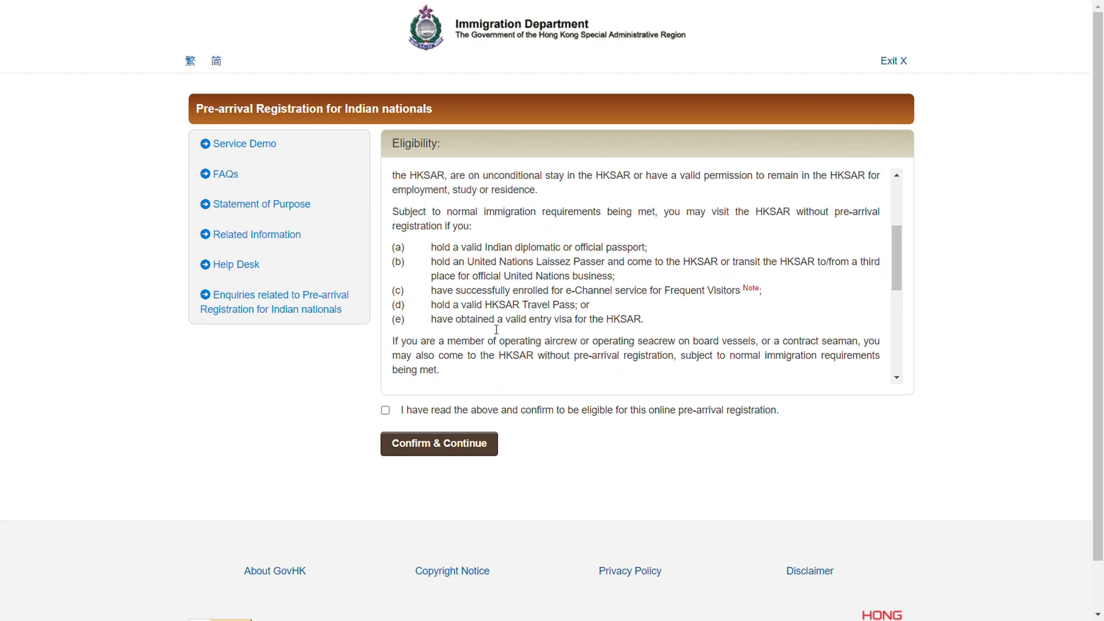
Confirm eligibility for the online pre-arrival registration and continue to the registration details form
{"action": "left_click", "coordinate": [385, 411]}
{"action": "left_click", "coordinate": [418, 446]}
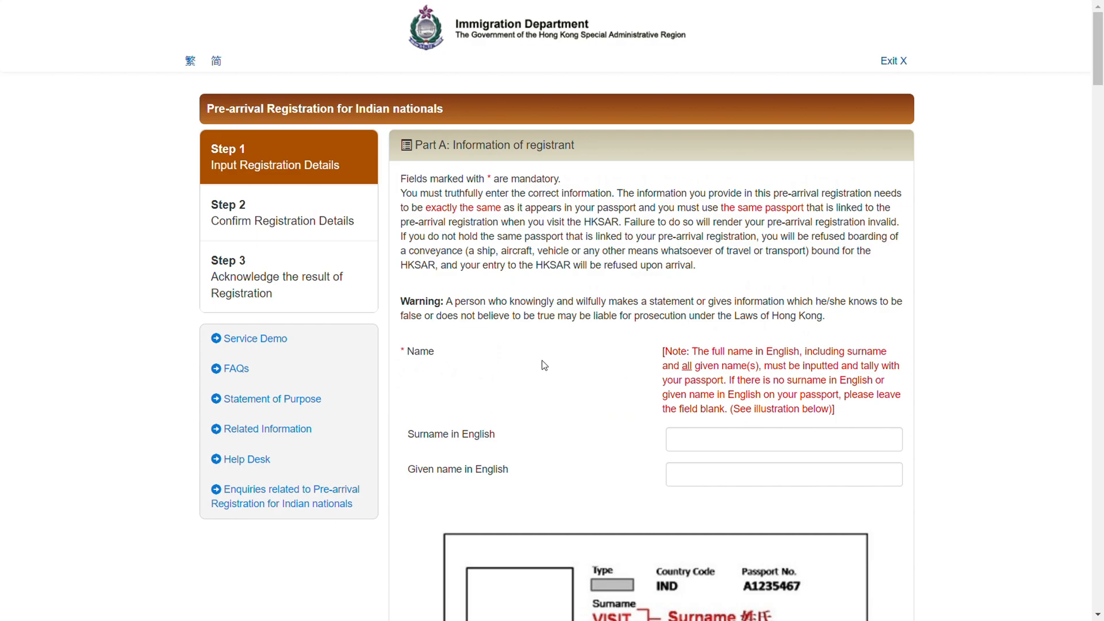
Enter the registrant's surname and given name in English in the Part A name fields
{"action": "scroll", "coordinate": [544, 365], "scroll_direction": "down", "scroll_amount": 2}
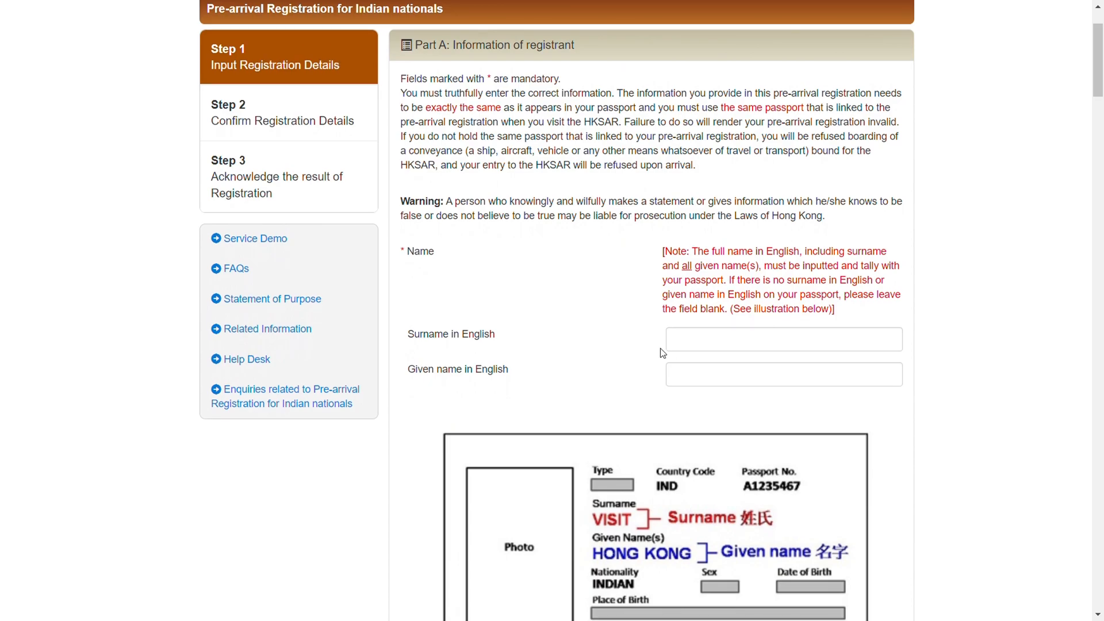
{"action": "left_click", "coordinate": [686, 350]}
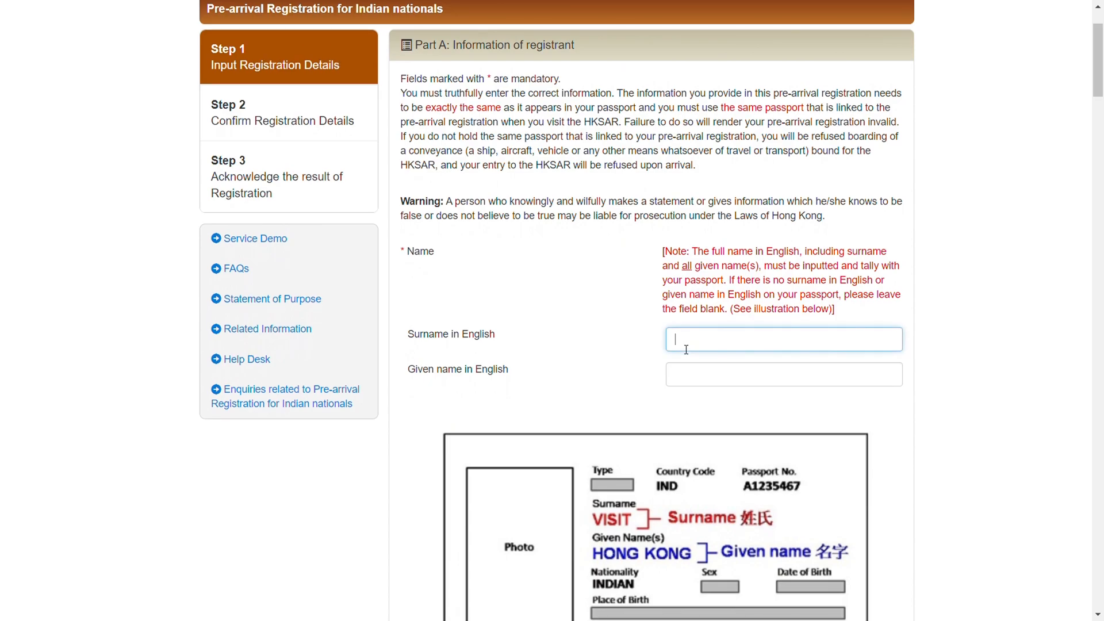
{"action": "type", "text": "JCNIJNCJ"}
{"action": "scroll", "coordinate": [684, 349], "scroll_direction": "down", "scroll_amount": 2}
{"action": "left_click", "coordinate": [731, 270]}
{"action": "type", "text": "JNSVDKJDS"}
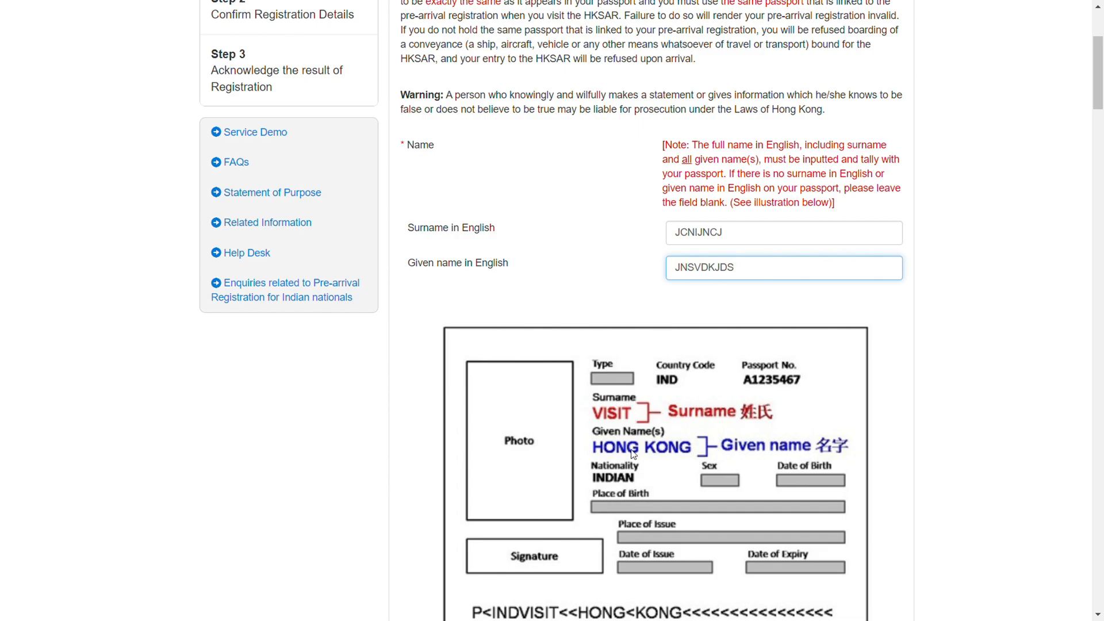
Answer No to having an English alias on the passport and No to having been known by other names
{"action": "scroll", "coordinate": [656, 421], "scroll_direction": "down", "scroll_amount": 1}
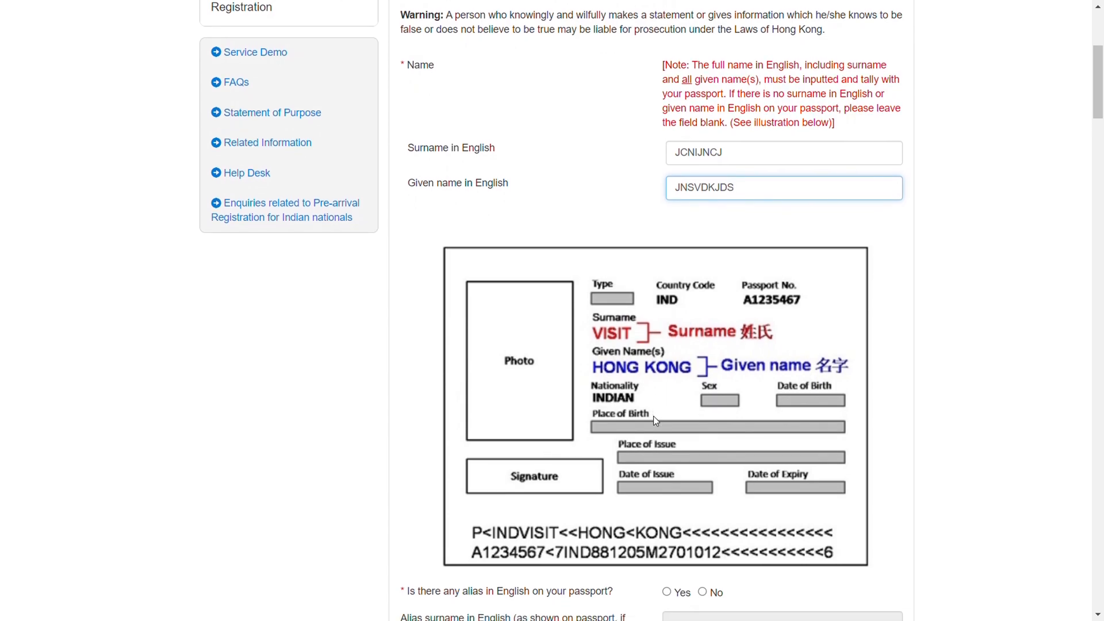
{"action": "scroll", "coordinate": [656, 421], "scroll_direction": "down", "scroll_amount": 2}
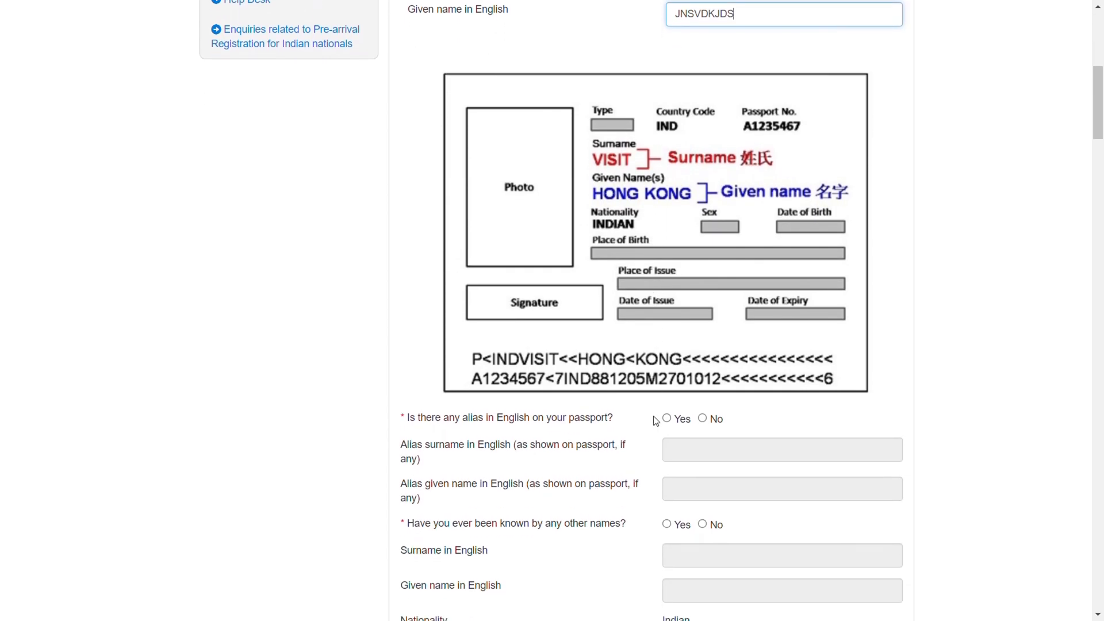
{"action": "left_click", "coordinate": [702, 434]}
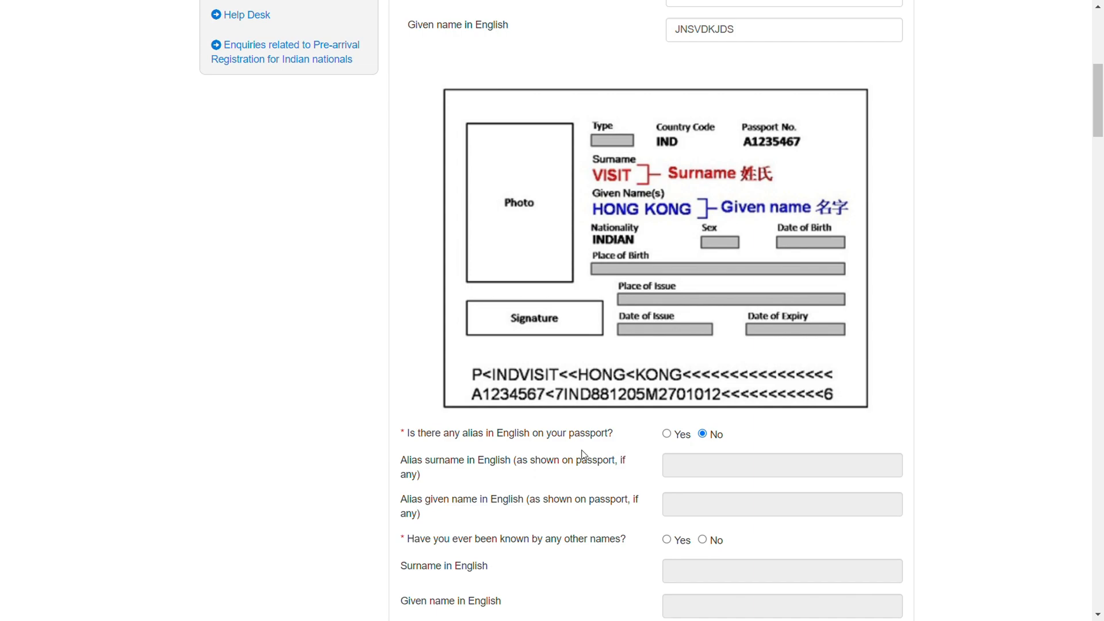
{"action": "scroll", "coordinate": [725, 444], "scroll_direction": "down", "scroll_amount": 1}
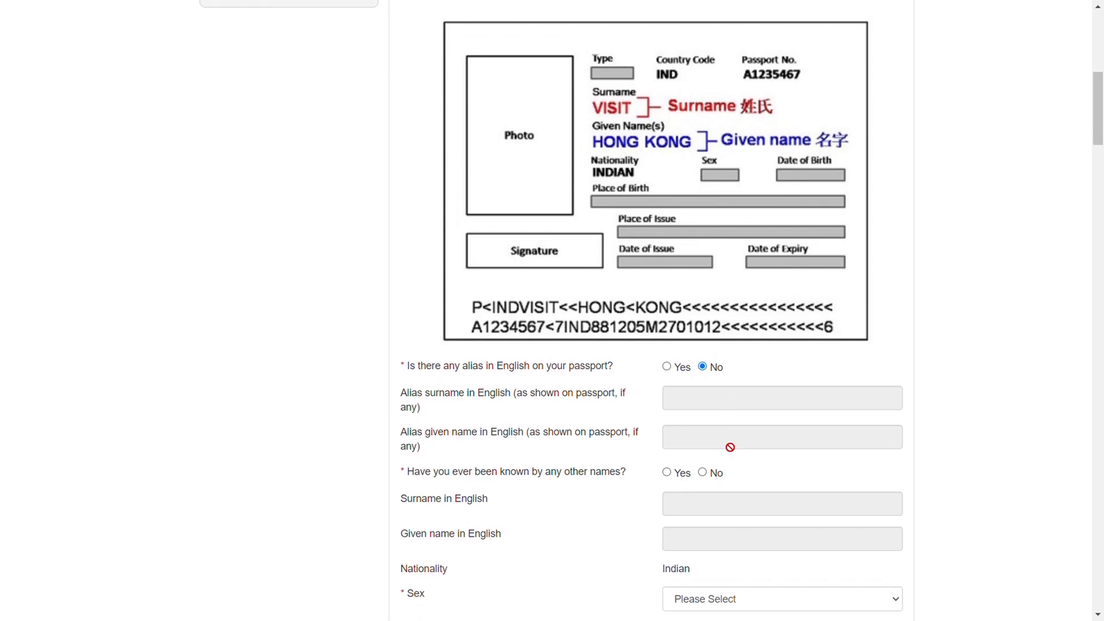
{"action": "scroll", "coordinate": [656, 438], "scroll_direction": "down", "scroll_amount": 1}
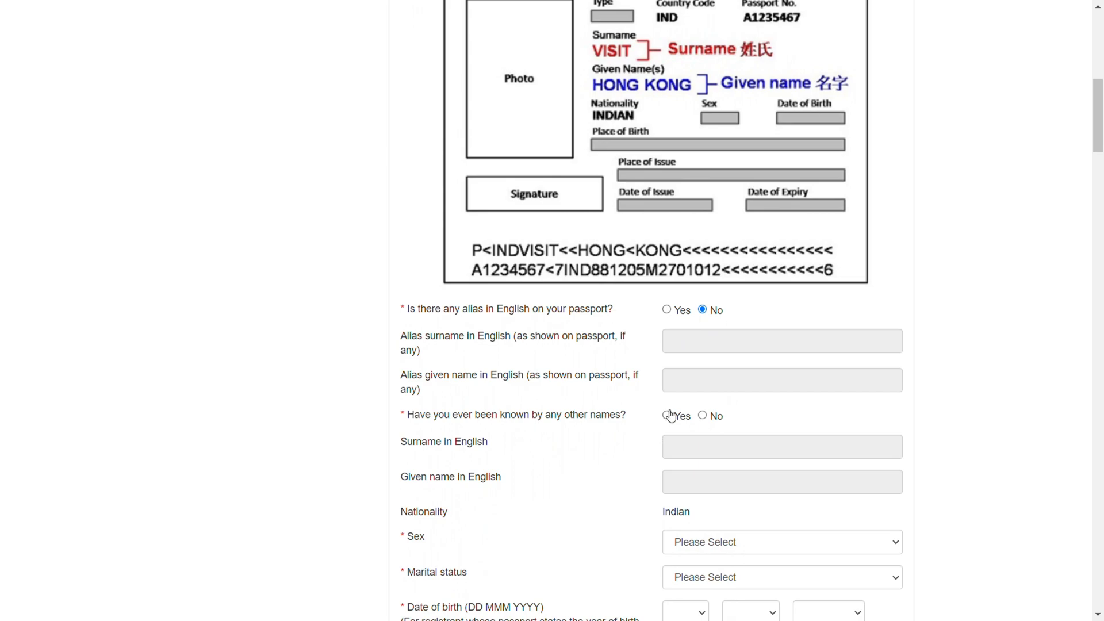
{"action": "left_click", "coordinate": [706, 414]}
Set the registrant's sex to Male and marital status to Single
{"action": "scroll", "coordinate": [753, 417], "scroll_direction": "down", "scroll_amount": 3}
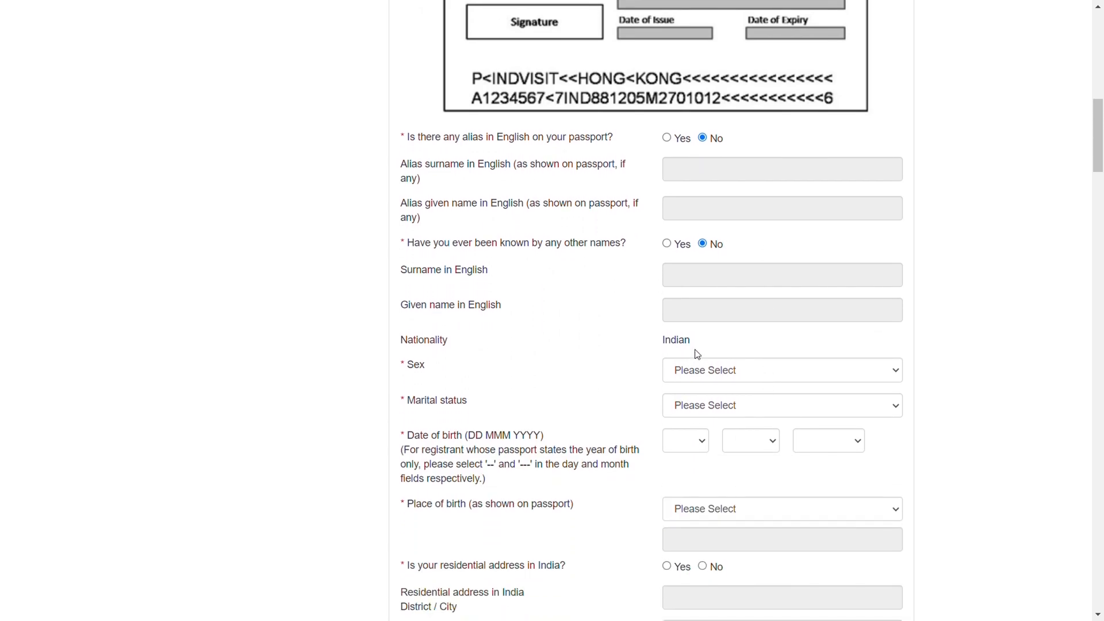
{"action": "scroll", "coordinate": [679, 350], "scroll_direction": "down", "scroll_amount": 1}
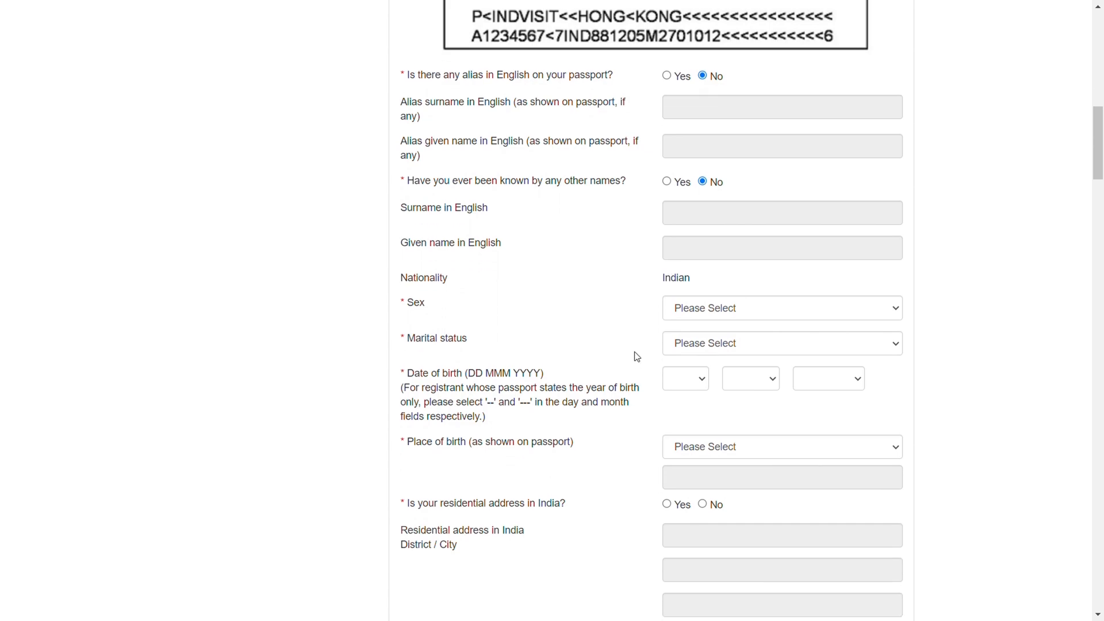
{"action": "left_click", "coordinate": [738, 301]}
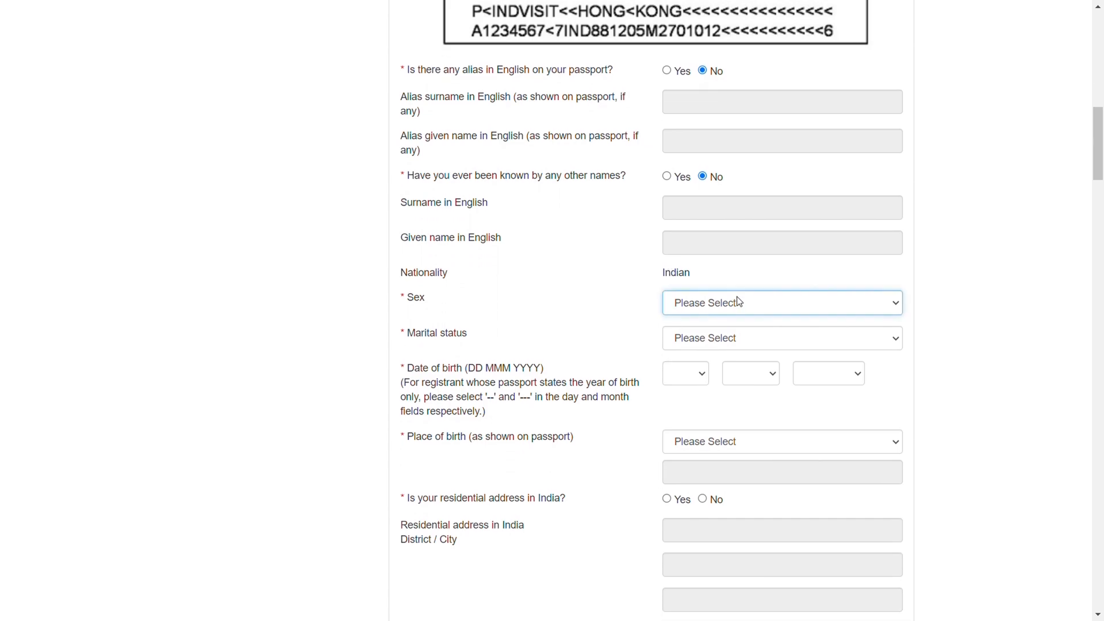
{"action": "left_click", "coordinate": [700, 337]}
{"action": "left_click", "coordinate": [714, 340]}
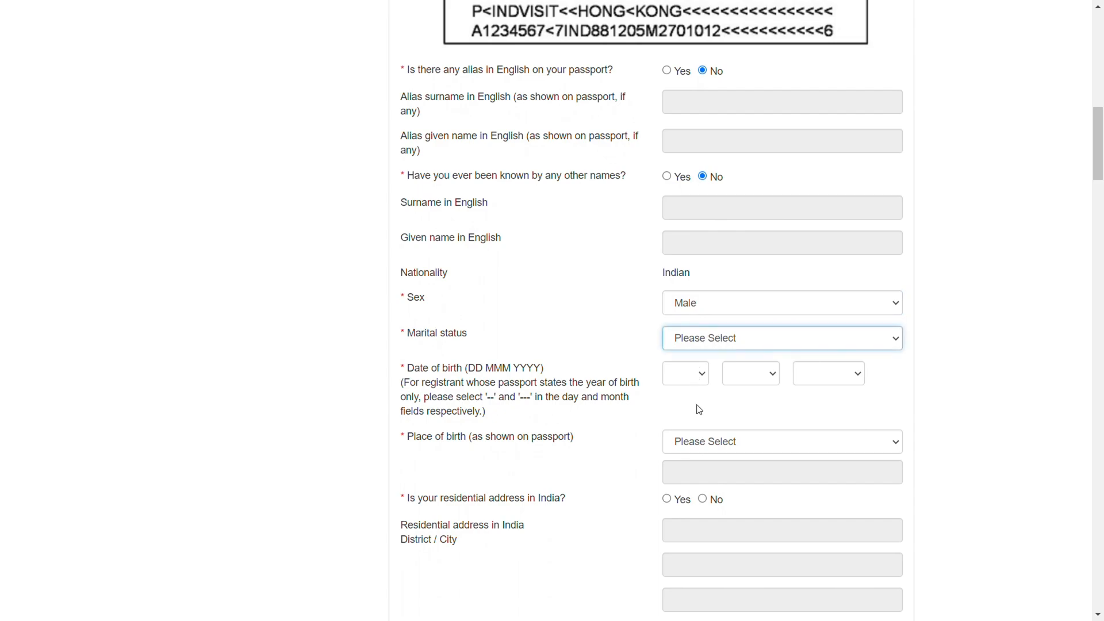
{"action": "key", "text": "Down"}
Fill in the registrant's date of birth with day, month and year
{"action": "scroll", "coordinate": [607, 353], "scroll_direction": "down", "scroll_amount": 1}
{"action": "left_click", "coordinate": [700, 306]}
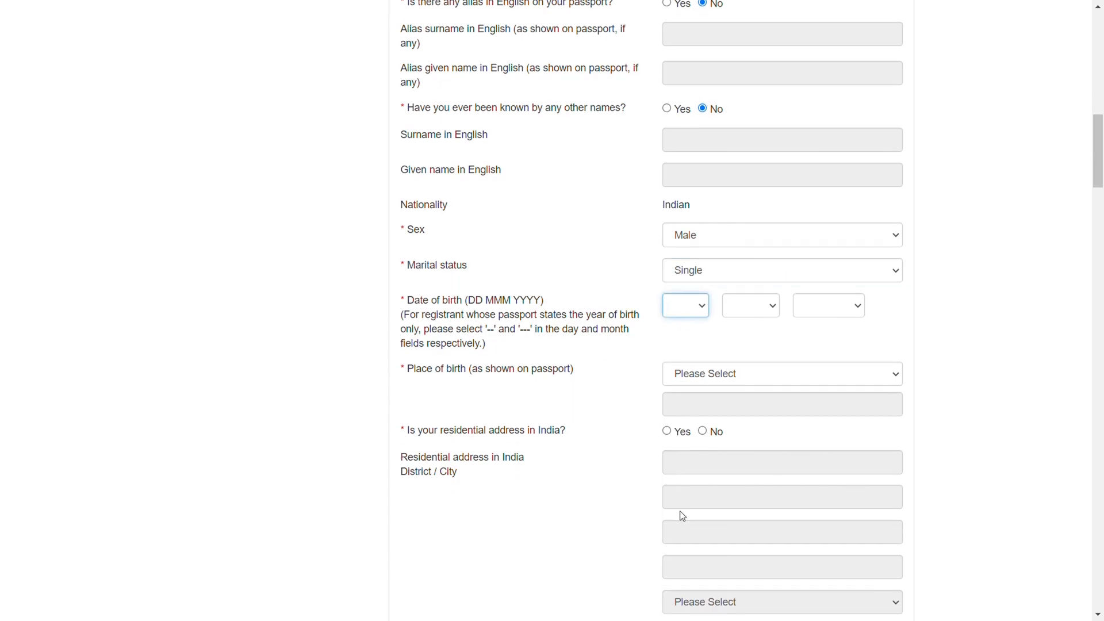
{"action": "type", "text": "17"}
{"action": "key", "text": "Tab"}
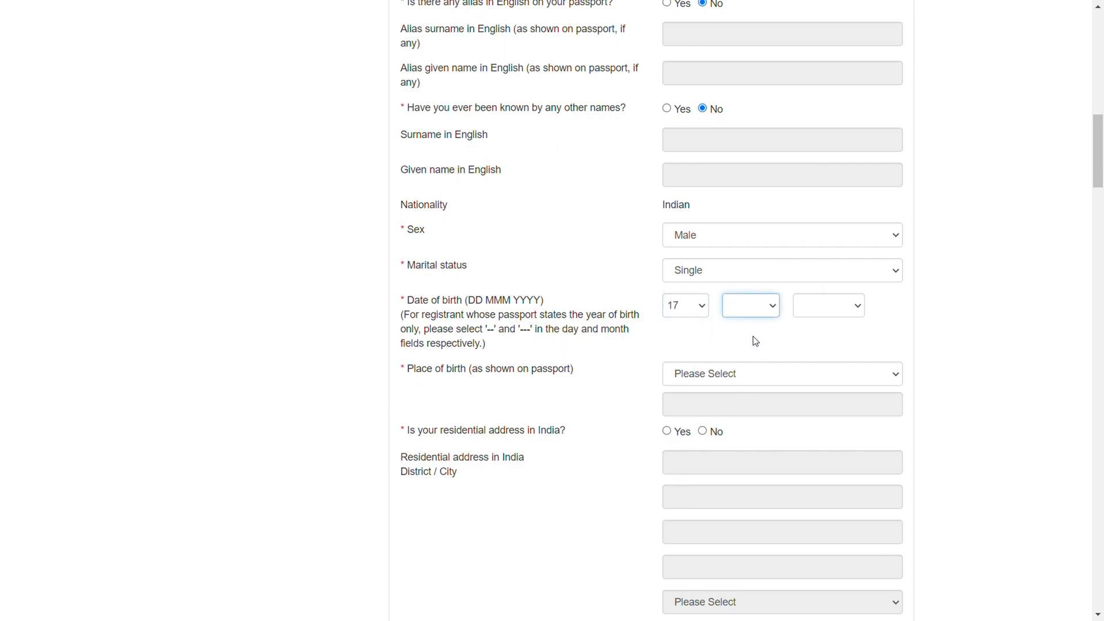
{"action": "type", "text": "may"}
{"action": "key", "text": "Tab"}
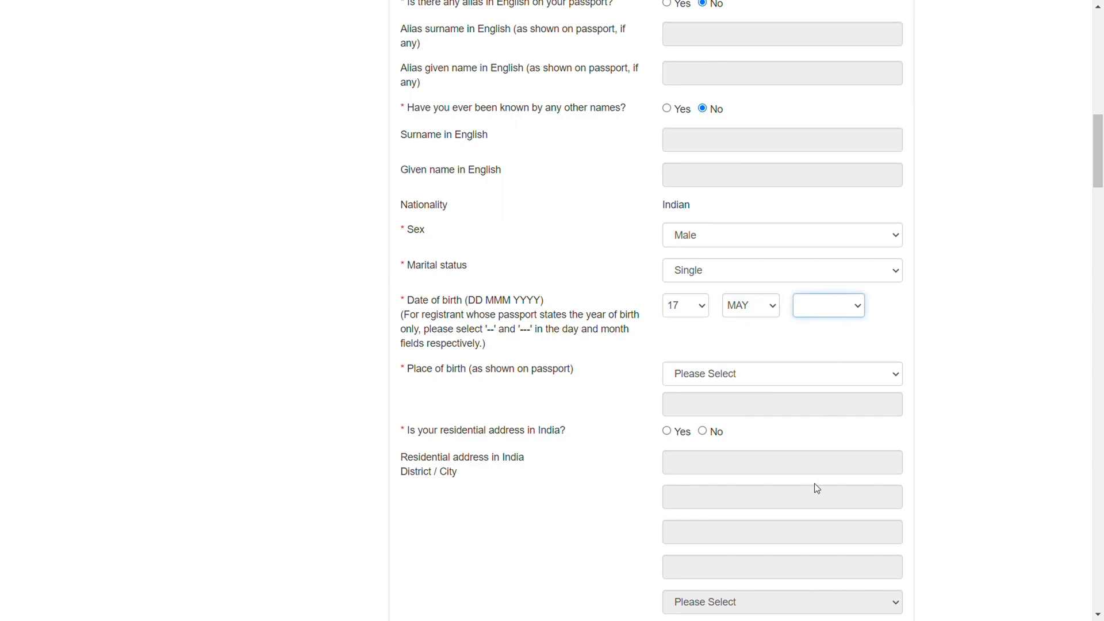
{"action": "type", "text": "1997"}
Choose Ahmedabad as the registrant's place of birth as shown on the passport
{"action": "scroll", "coordinate": [584, 411], "scroll_direction": "down", "scroll_amount": 2}
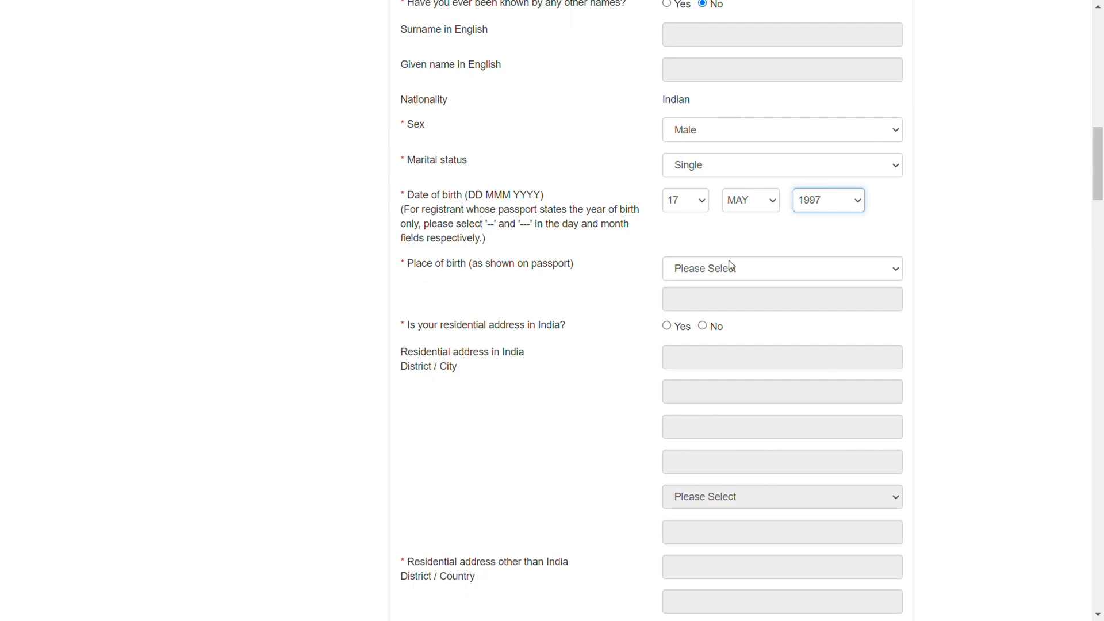
{"action": "left_click", "coordinate": [735, 273]}
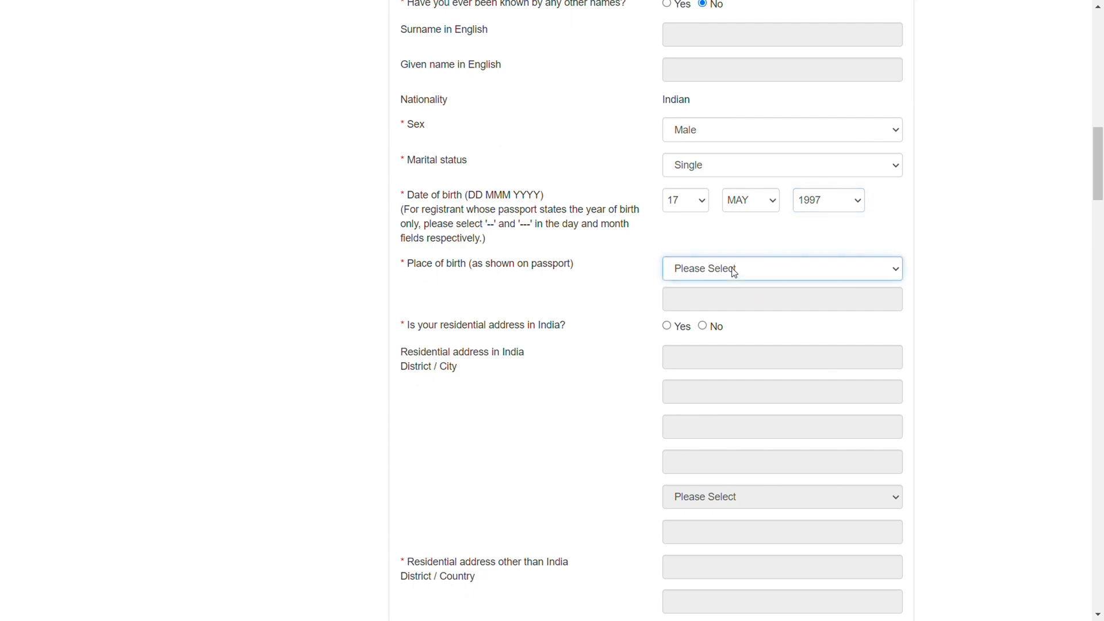
{"action": "left_click", "coordinate": [726, 355]}
Answer Yes to residing in India, enter two lines of the residential address and choose Ahmedabad, Gujarat as the district/city
{"action": "left_click", "coordinate": [667, 327]}
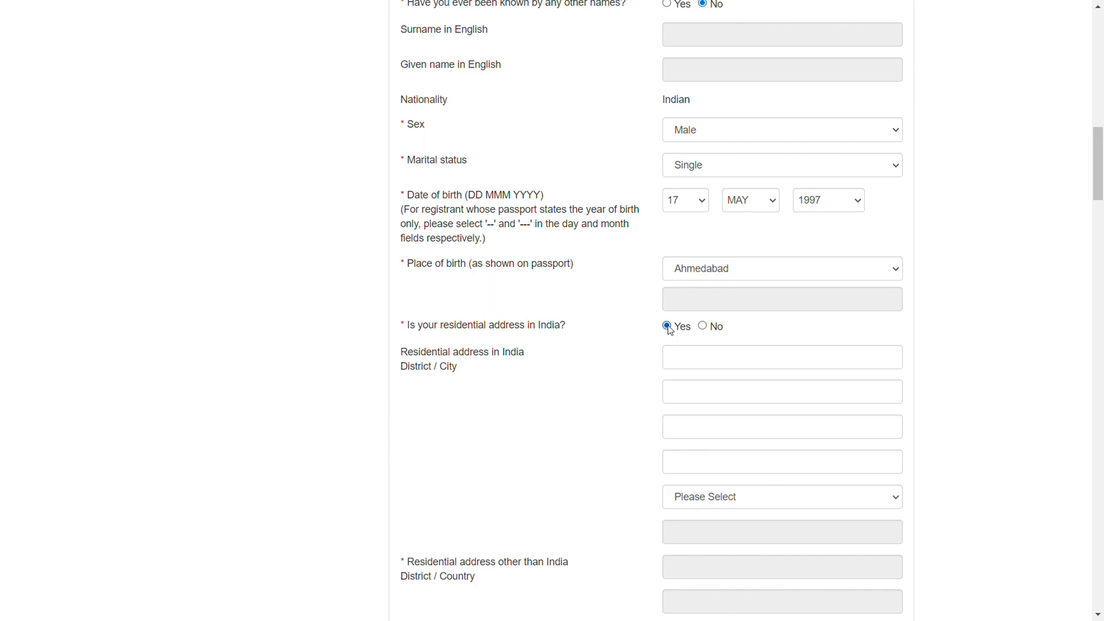
{"action": "left_click", "coordinate": [690, 358]}
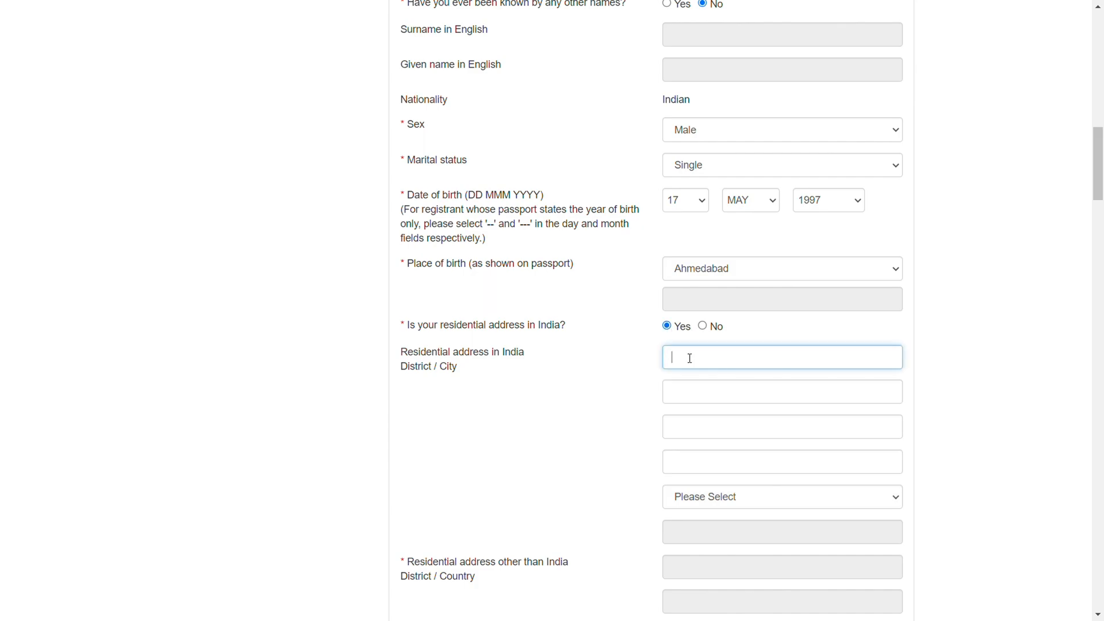
{"action": "type", "text": "avnjvn j"}
{"action": "left_click", "coordinate": [714, 395]}
{"action": "type", "text": "dv ns"}
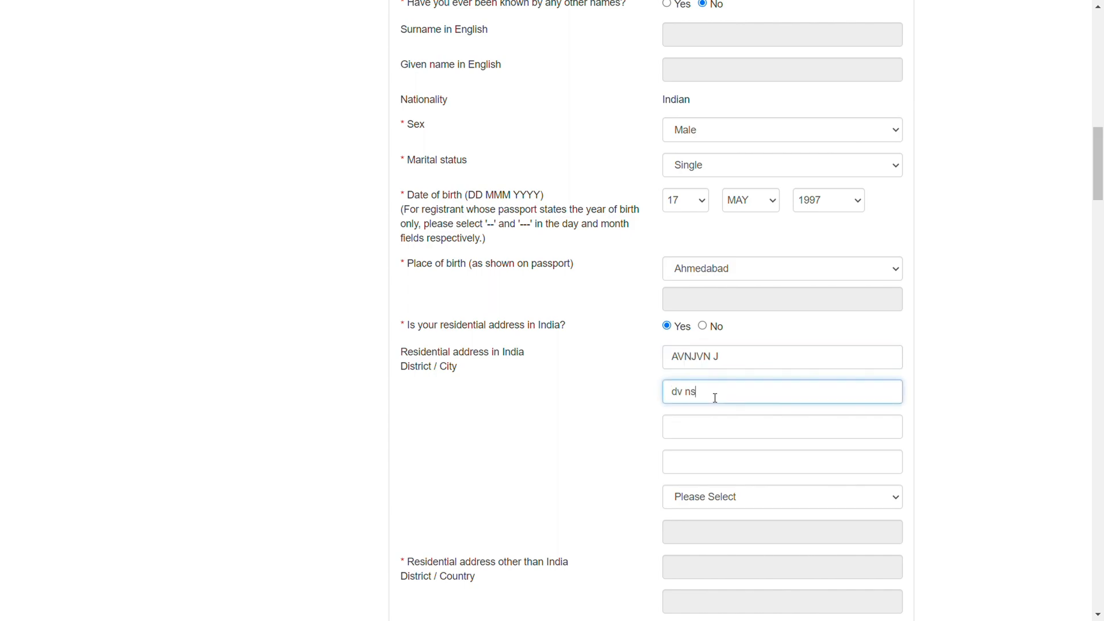
{"action": "left_click", "coordinate": [729, 492]}
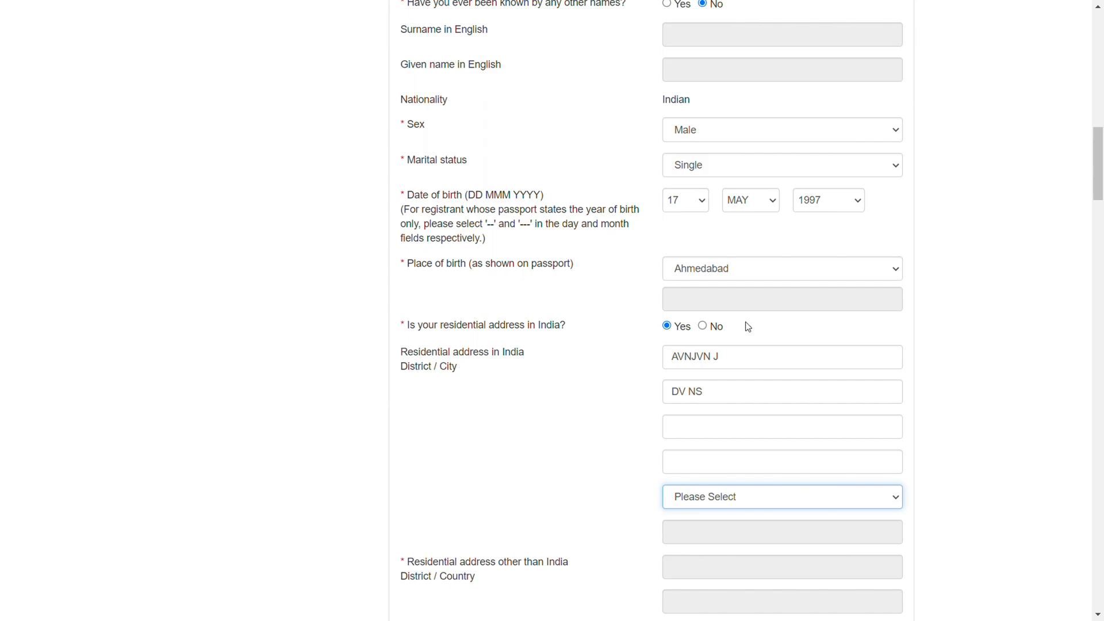
{"action": "left_click", "coordinate": [733, 279]}
Enter country code 91 and the registrant's telephone number as the contact telephone number
{"action": "scroll", "coordinate": [620, 379], "scroll_direction": "down", "scroll_amount": 5}
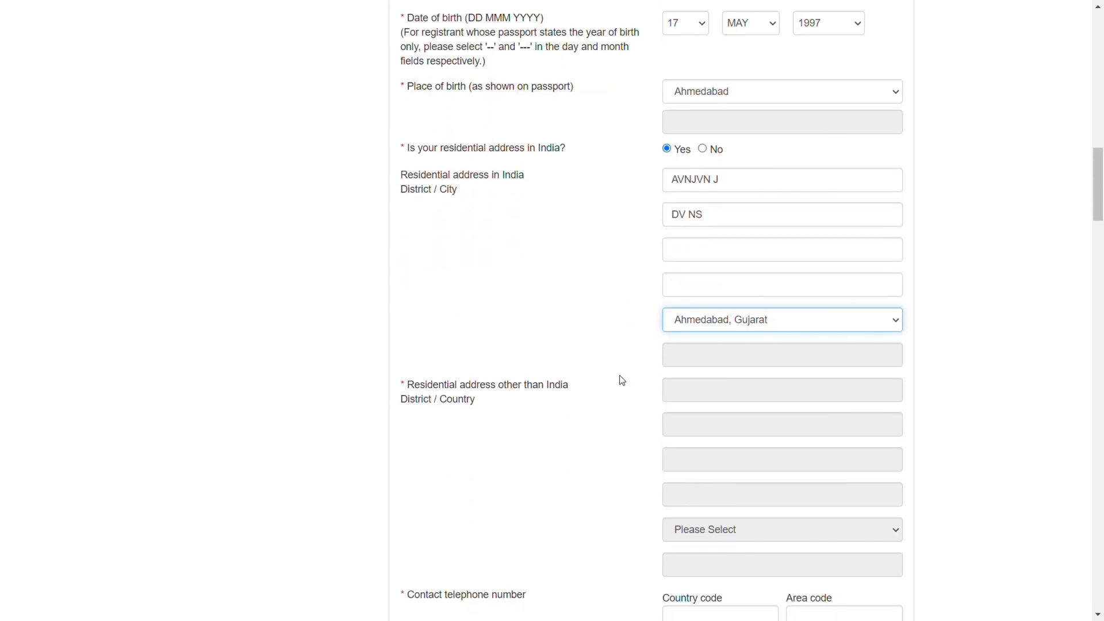
{"action": "scroll", "coordinate": [572, 415], "scroll_direction": "down", "scroll_amount": 4}
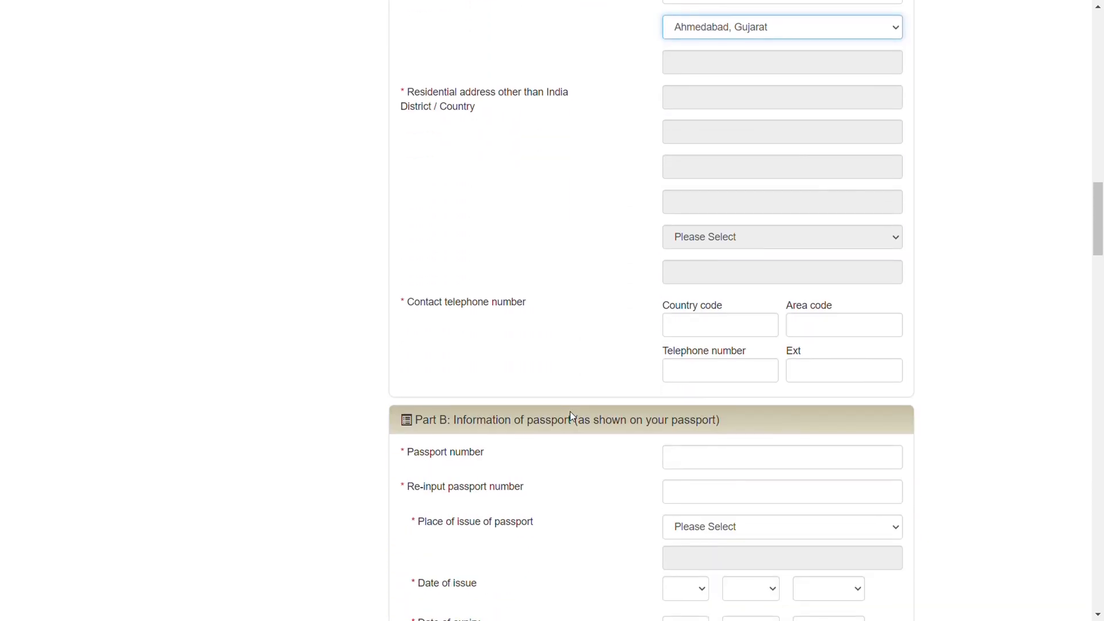
{"action": "left_click", "coordinate": [698, 330]}
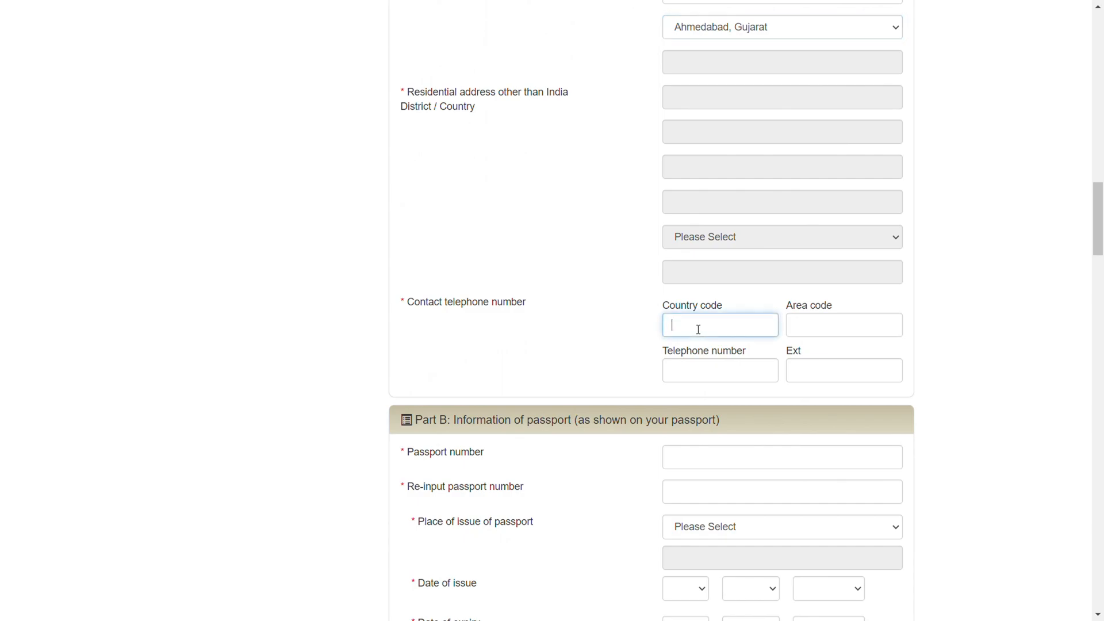
{"action": "type", "text": "91"}
{"action": "left_click", "coordinate": [693, 376]}
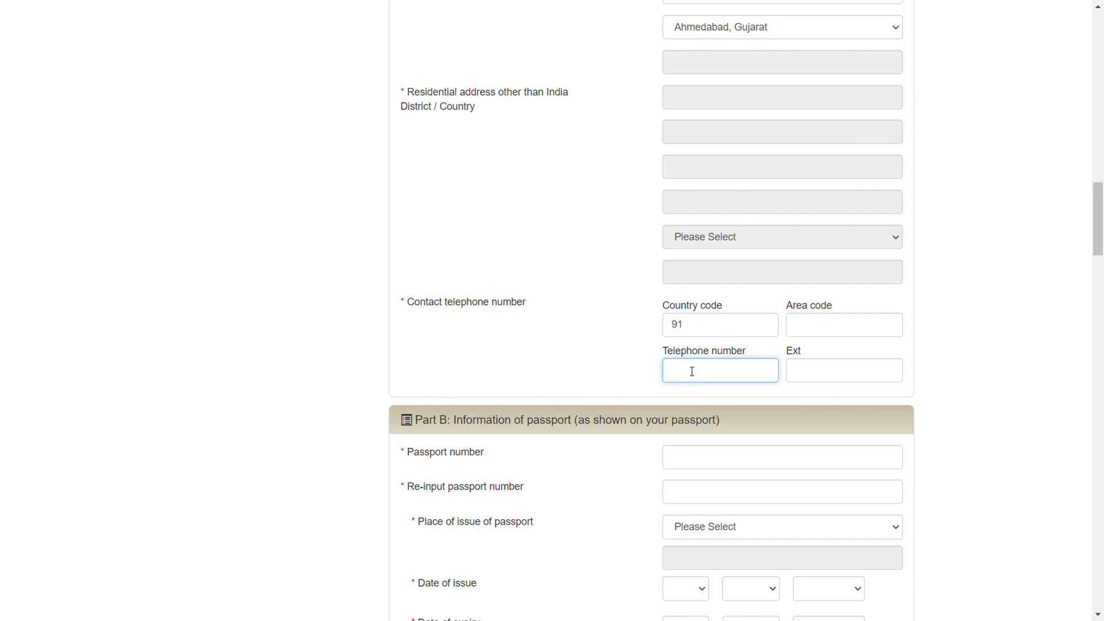
Enter the passport number in Part B and repeat it in the re-input field
{"action": "scroll", "coordinate": [770, 402], "scroll_direction": "down", "scroll_amount": 2}
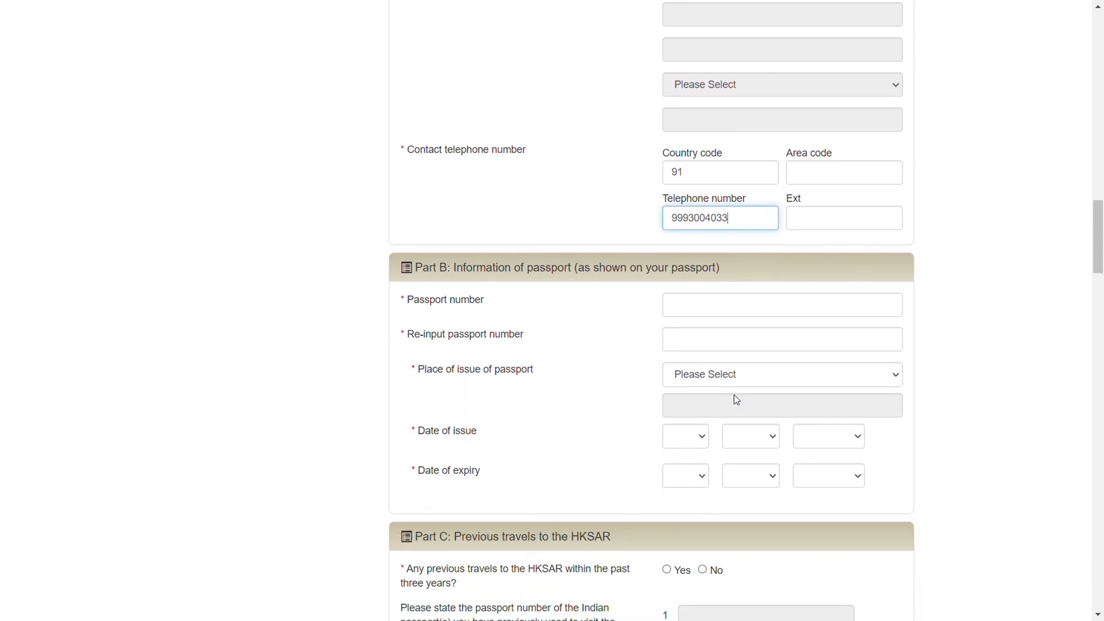
{"action": "left_click", "coordinate": [698, 306]}
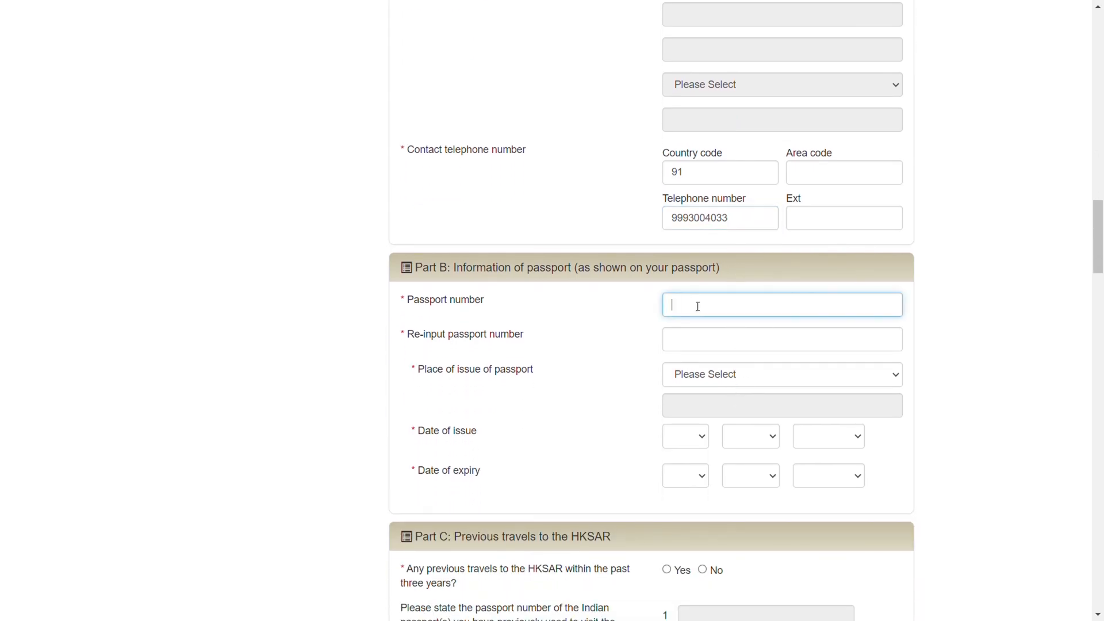
{"action": "left_click", "coordinate": [721, 351]}
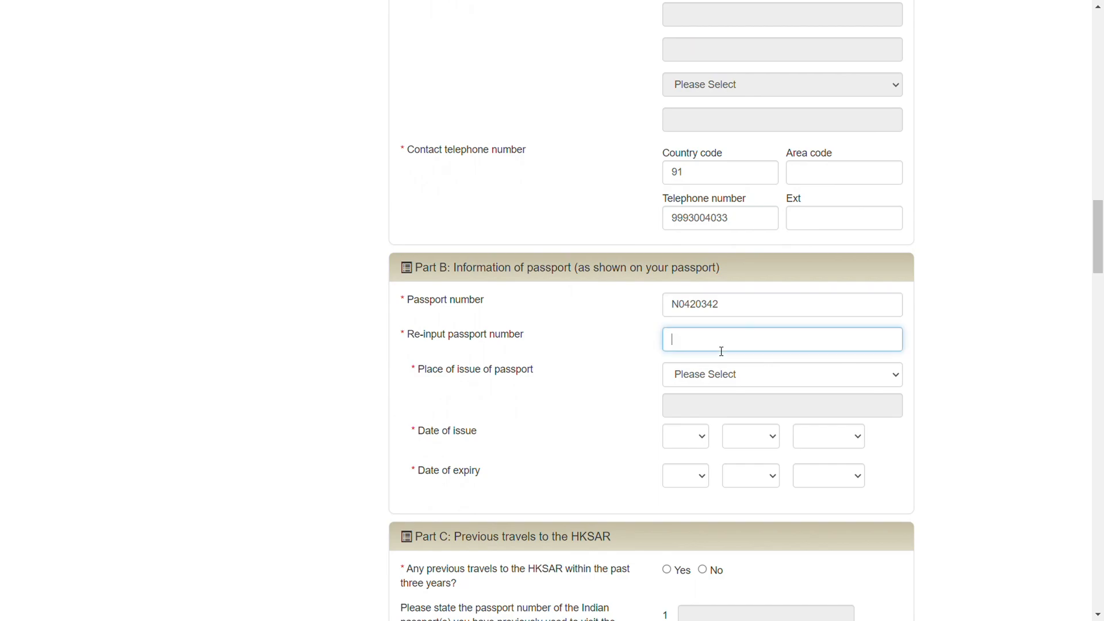
Set the passport's place of issue to Ahmedabad and its date of issue to 12 JUN 2015
{"action": "key", "text": "Tab"}
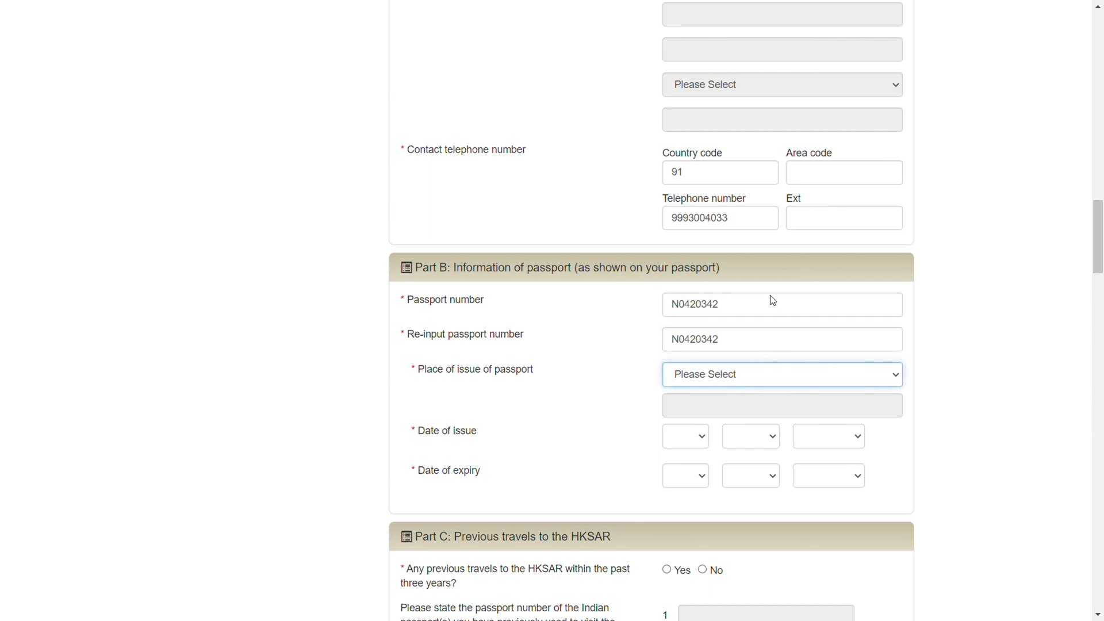
{"action": "left_click", "coordinate": [739, 178]}
{"action": "scroll", "coordinate": [597, 373], "scroll_direction": "down", "scroll_amount": 3}
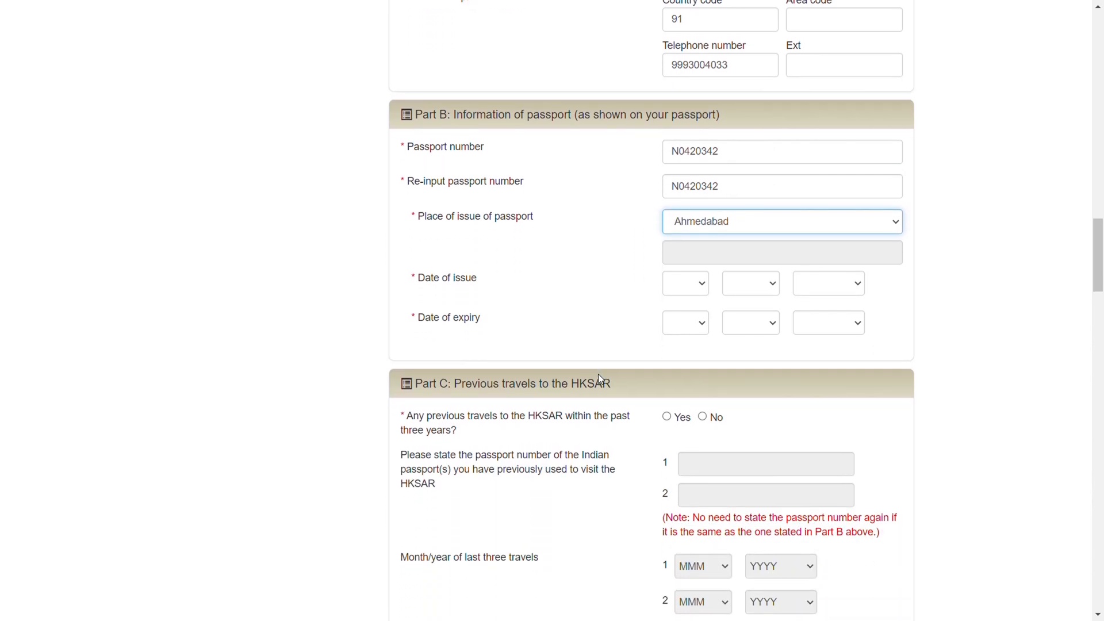
{"action": "left_click", "coordinate": [687, 286]}
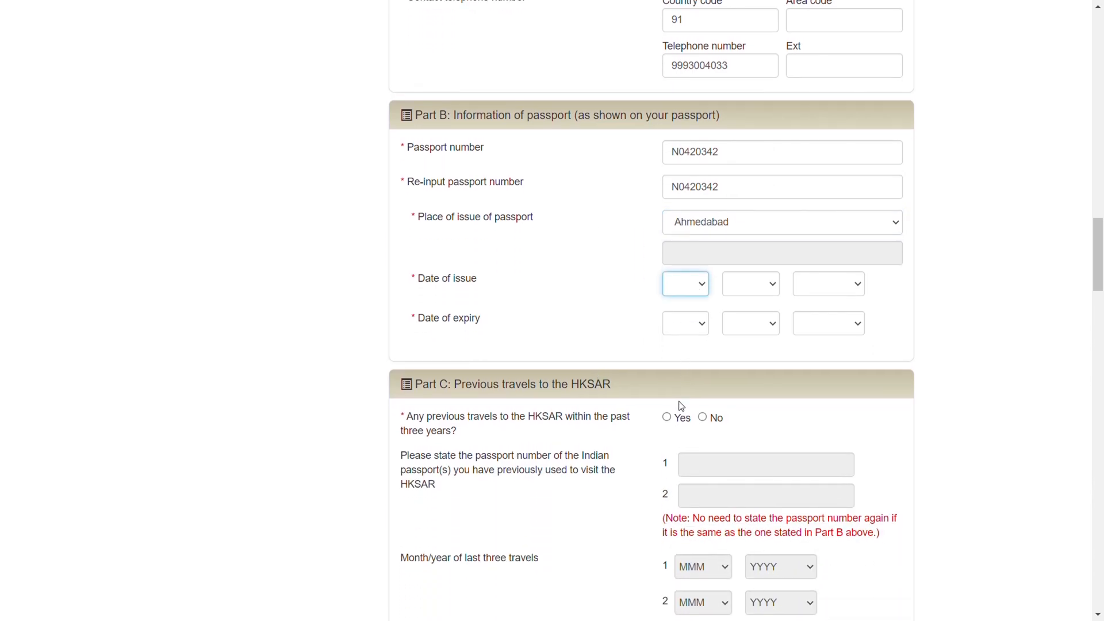
{"action": "left_click", "coordinate": [675, 457]}
{"action": "left_click", "coordinate": [759, 286]}
{"action": "left_click", "coordinate": [745, 385]}
{"action": "left_click", "coordinate": [837, 284]}
{"action": "left_click", "coordinate": [828, 435]}
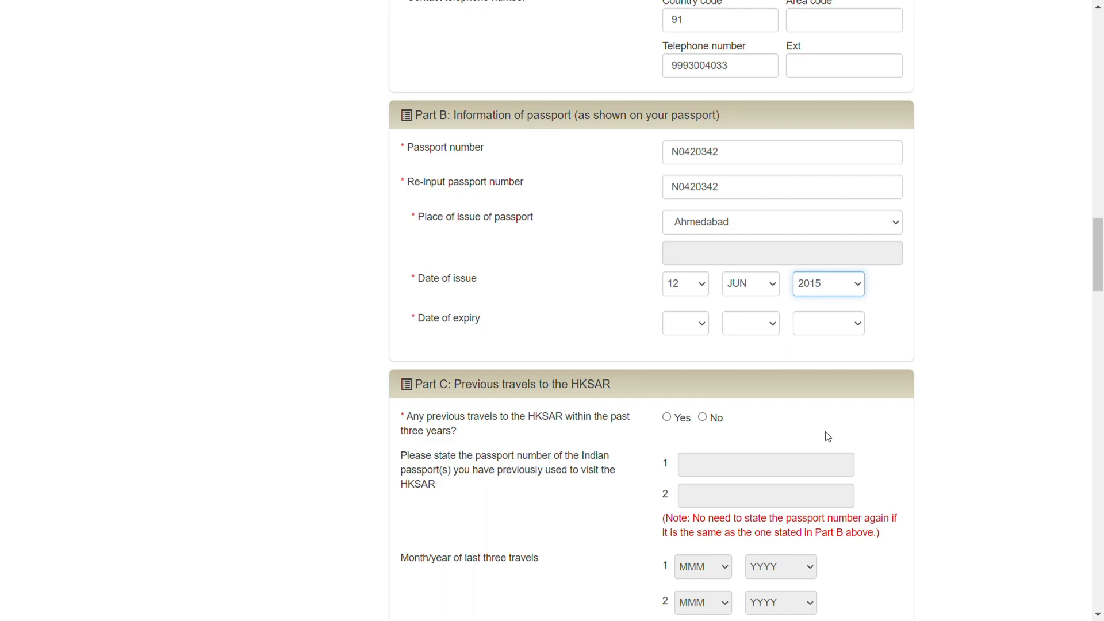
Set the passport's date of expiry in Part B to 11 JUN 2025
{"action": "left_click", "coordinate": [688, 331]}
{"action": "left_click", "coordinate": [675, 203]}
{"action": "left_click", "coordinate": [752, 320]}
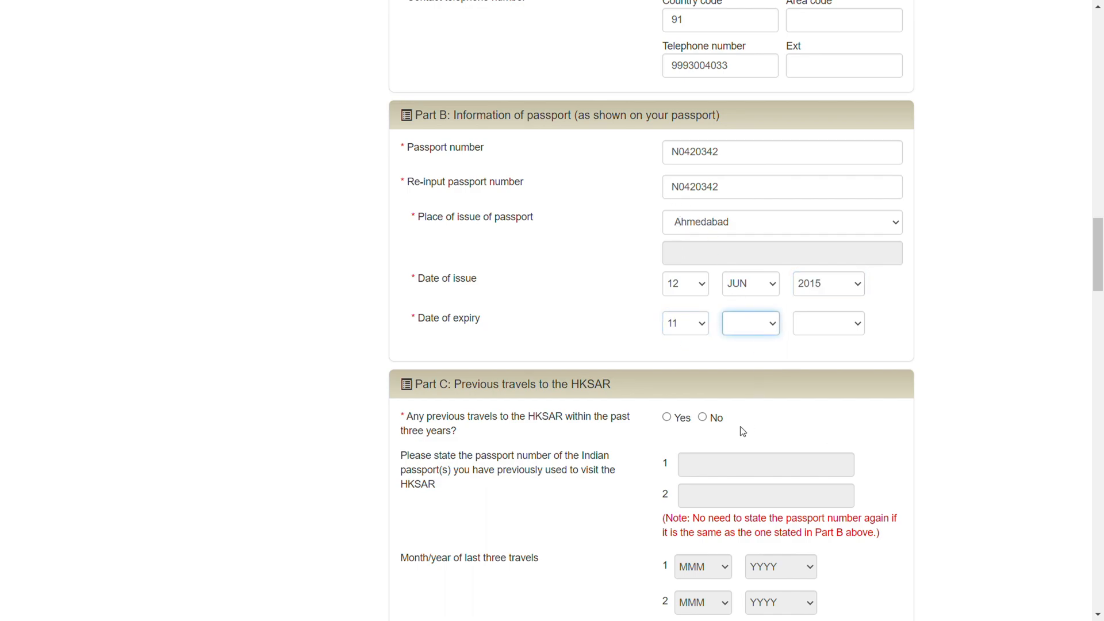
{"action": "left_click", "coordinate": [743, 428]}
{"action": "left_click", "coordinate": [834, 328]}
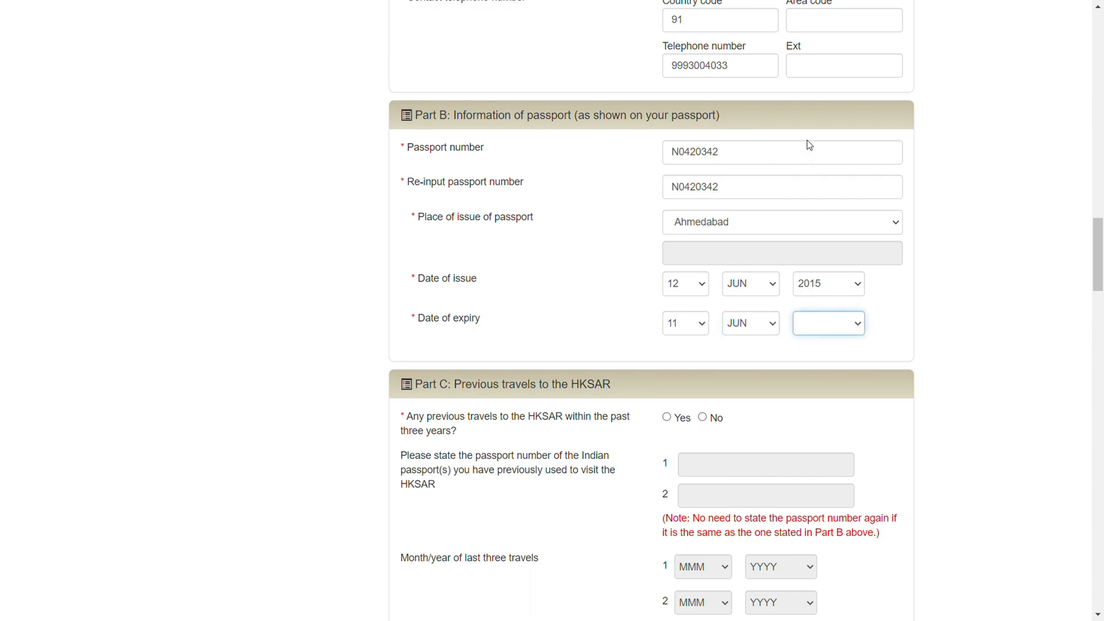
{"action": "left_click", "coordinate": [695, 346]}
Answer No to previous HKSAR travels in Part C and Yes to previous visits to foreign countries/regions in Part D
{"action": "scroll", "coordinate": [696, 347], "scroll_direction": "down", "scroll_amount": 3}
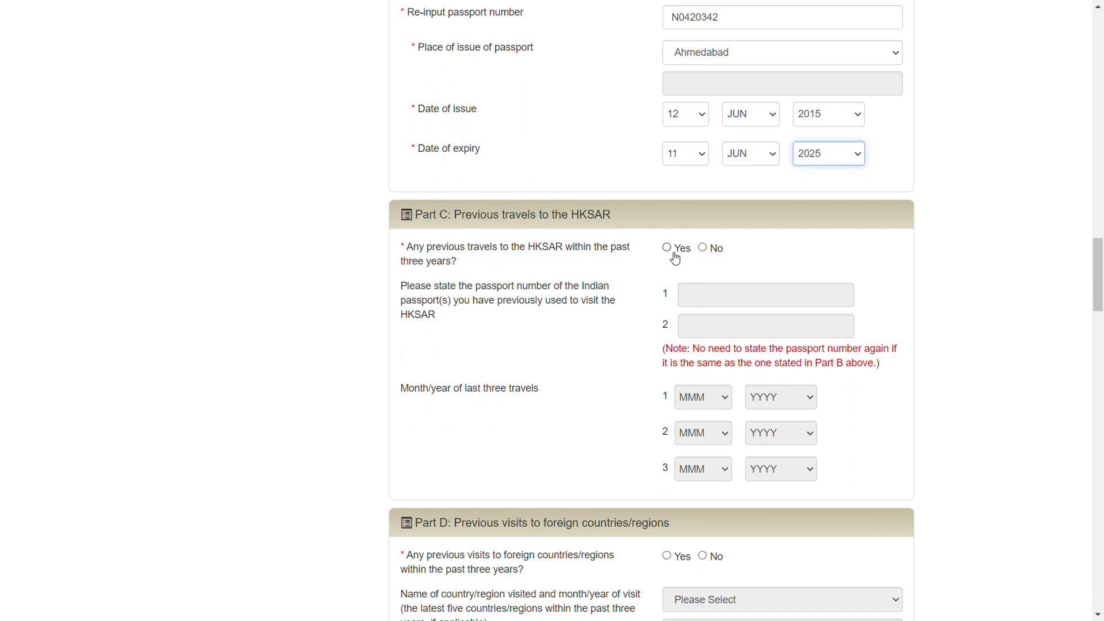
{"action": "left_click", "coordinate": [703, 249]}
{"action": "scroll", "coordinate": [646, 368], "scroll_direction": "down", "scroll_amount": 4}
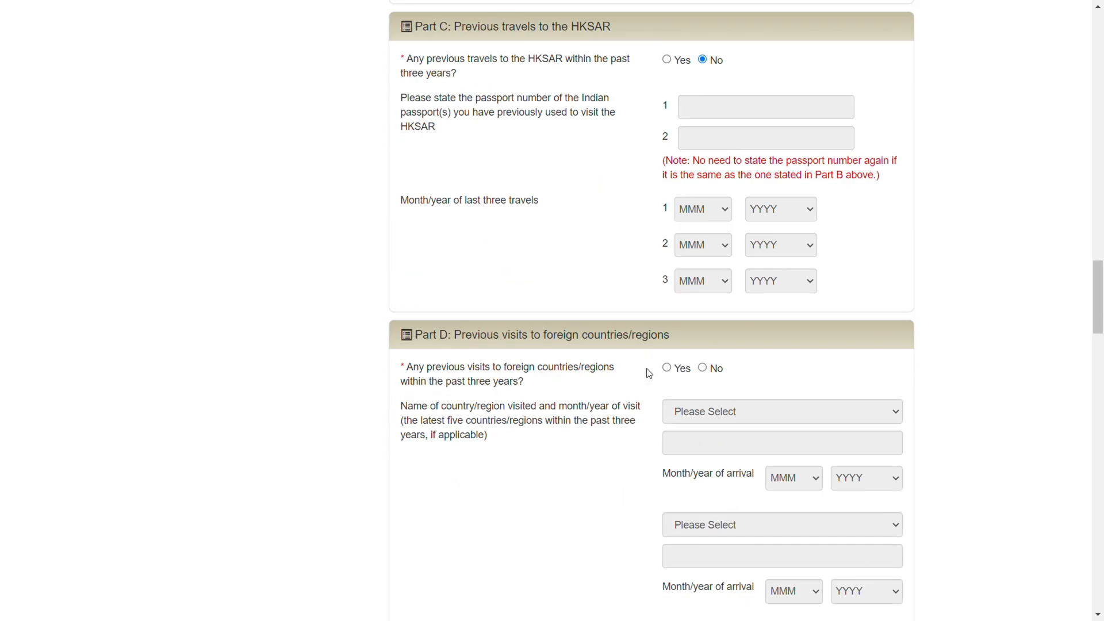
{"action": "scroll", "coordinate": [650, 373], "scroll_direction": "down", "scroll_amount": 1}
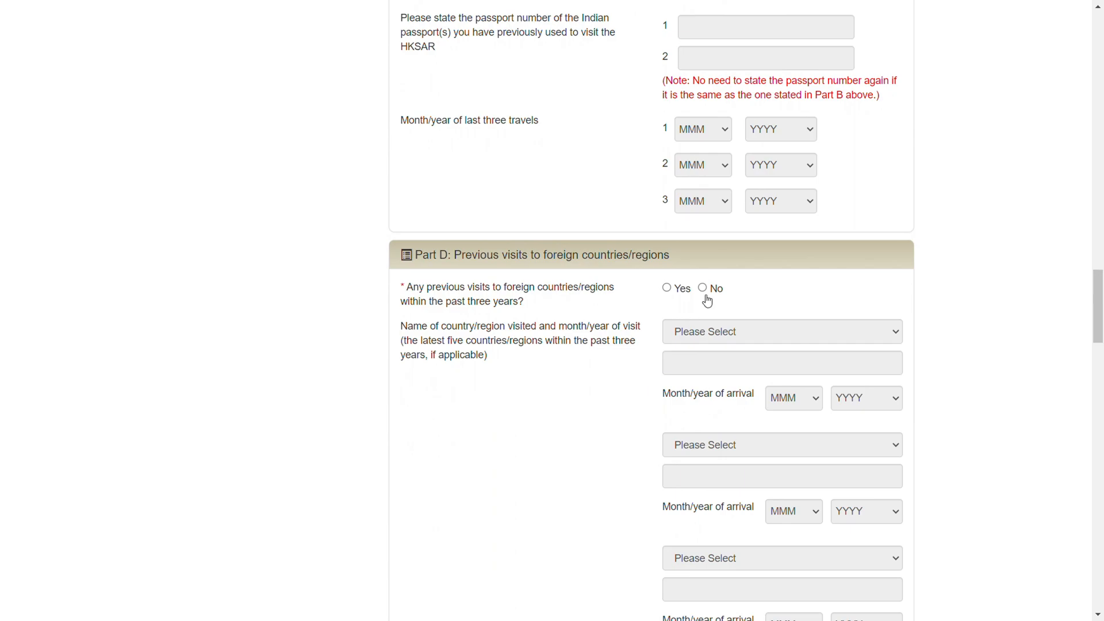
{"action": "left_click", "coordinate": [666, 288]}
Enter Thailand as the first country visited, with OCT 2023 as the month and year of arrival
{"action": "left_click", "coordinate": [721, 340]}
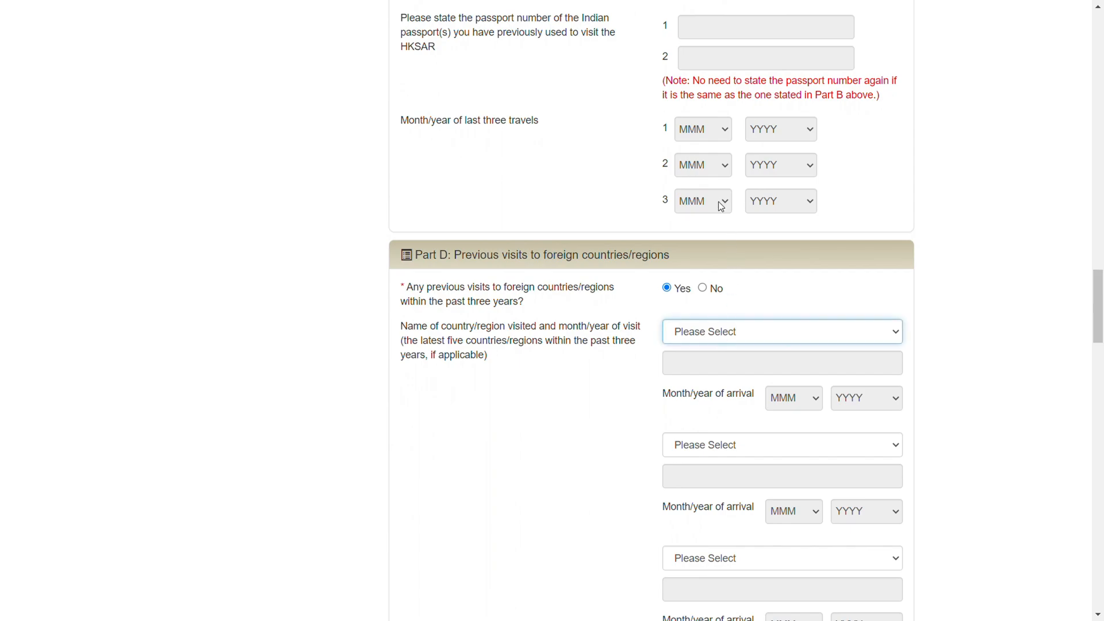
{"action": "type", "text": "th"}
{"action": "key", "text": "Tab"}
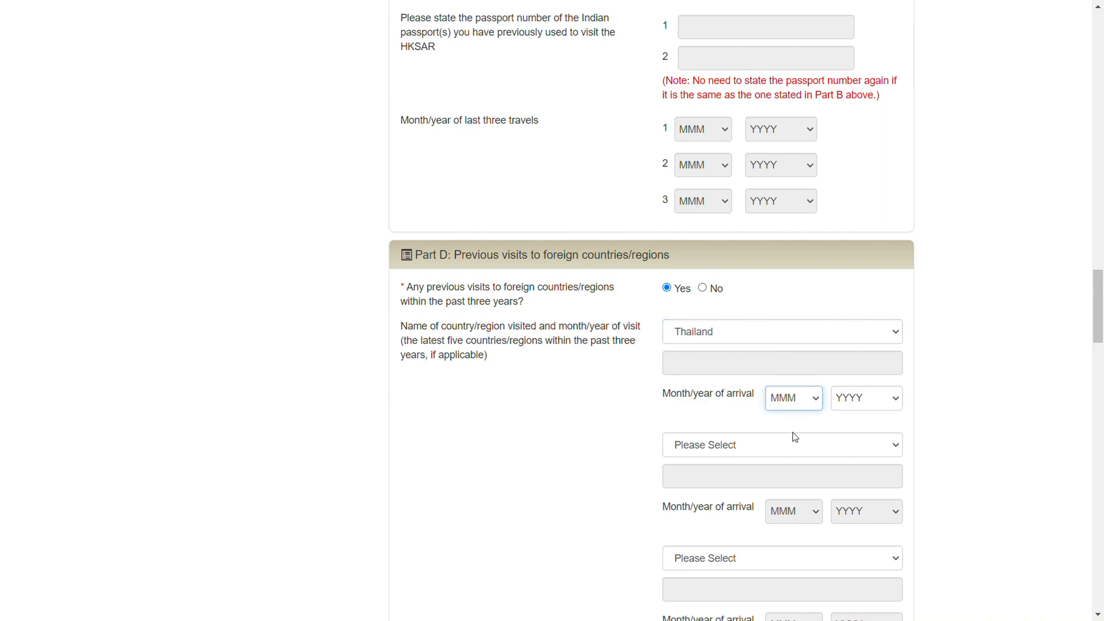
{"action": "key", "text": "Down"}
{"action": "left_click", "coordinate": [878, 398]}
{"action": "key", "text": "Down"}
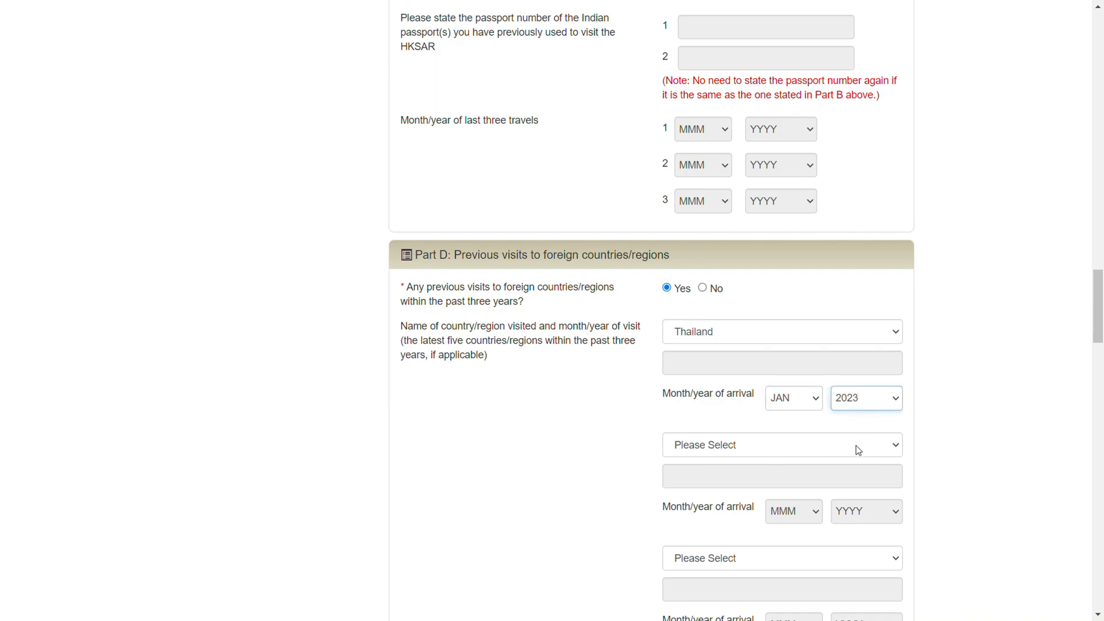
{"action": "left_click", "coordinate": [801, 399]}
{"action": "left_click", "coordinate": [796, 551]}
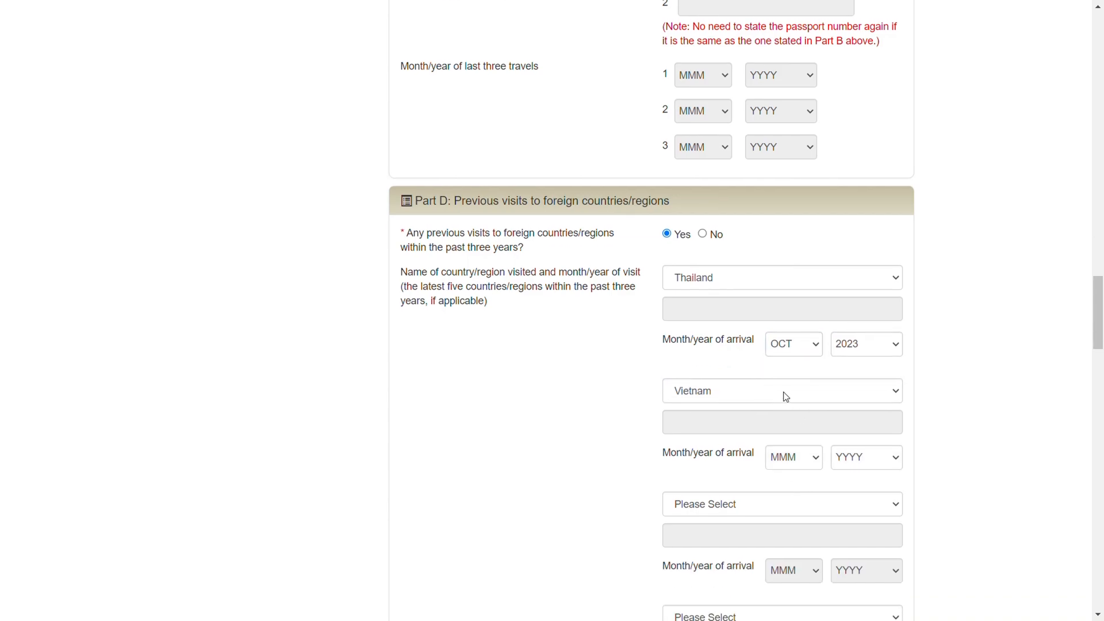
Enter Vietnam as the second country visited, with JUN as the arrival month, and choose its arrival year
{"action": "left_click", "coordinate": [760, 394]}
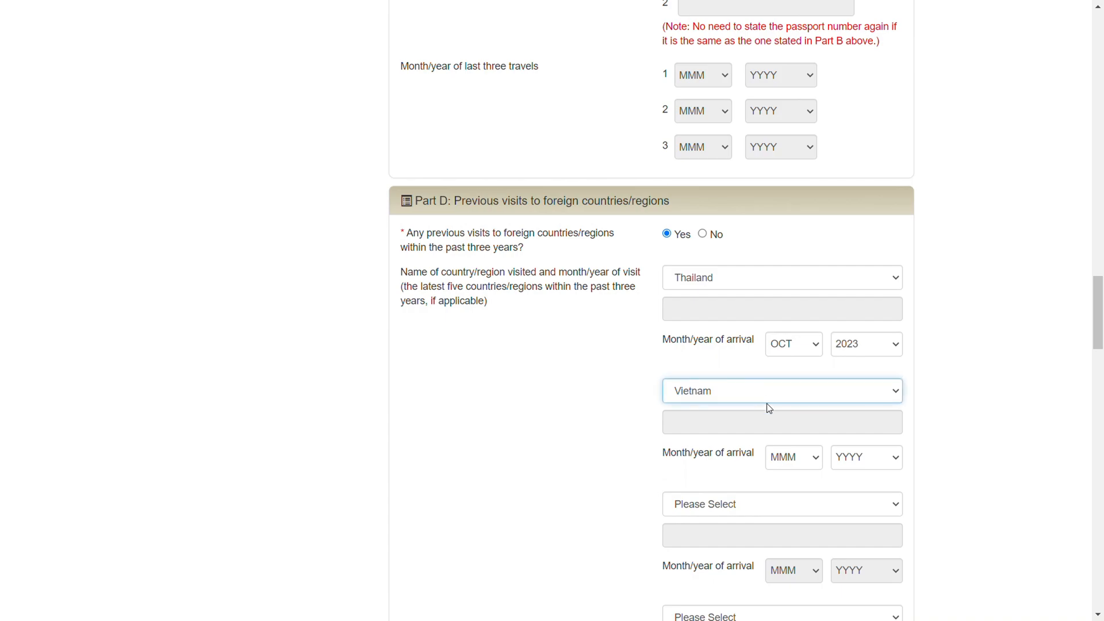
{"action": "left_click", "coordinate": [813, 456]}
{"action": "left_click", "coordinate": [798, 370]}
{"action": "left_click", "coordinate": [883, 466]}
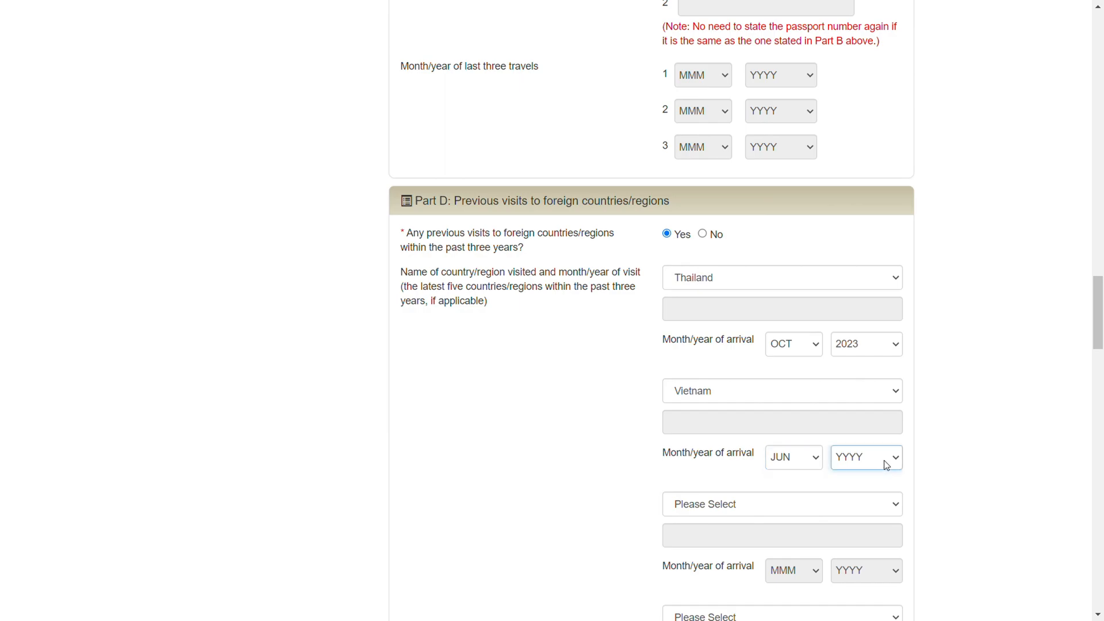
{"action": "left_click", "coordinate": [871, 503]}
Set the employment sector in Part E to Banking, Finance and Insurance and enter ICICI BANK as the company name
{"action": "scroll", "coordinate": [941, 451], "scroll_direction": "down", "scroll_amount": 10}
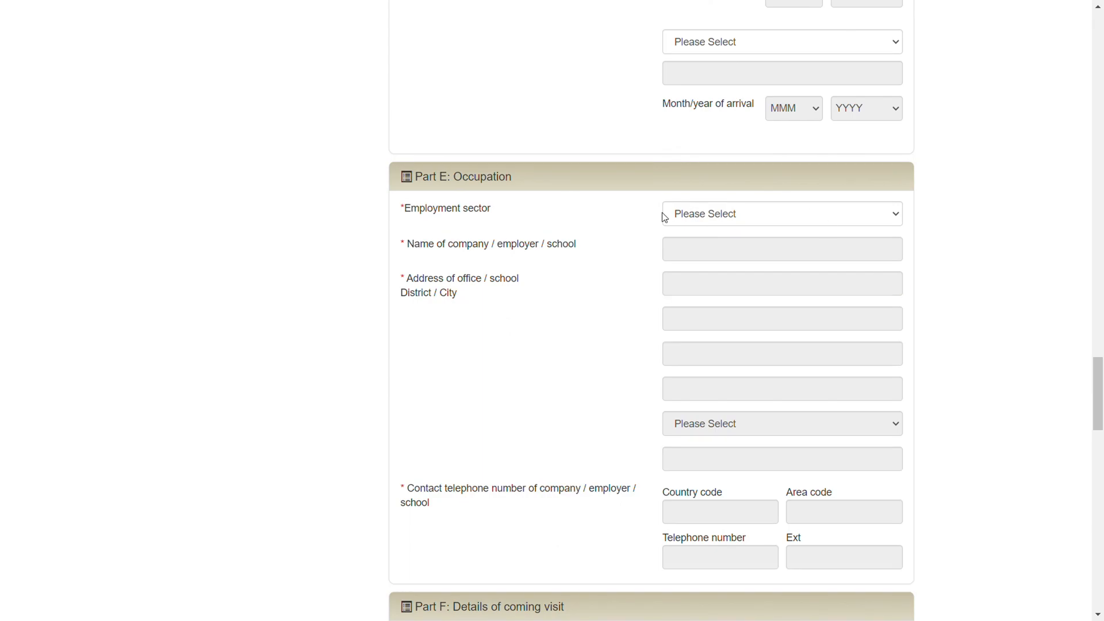
{"action": "left_click", "coordinate": [739, 219]}
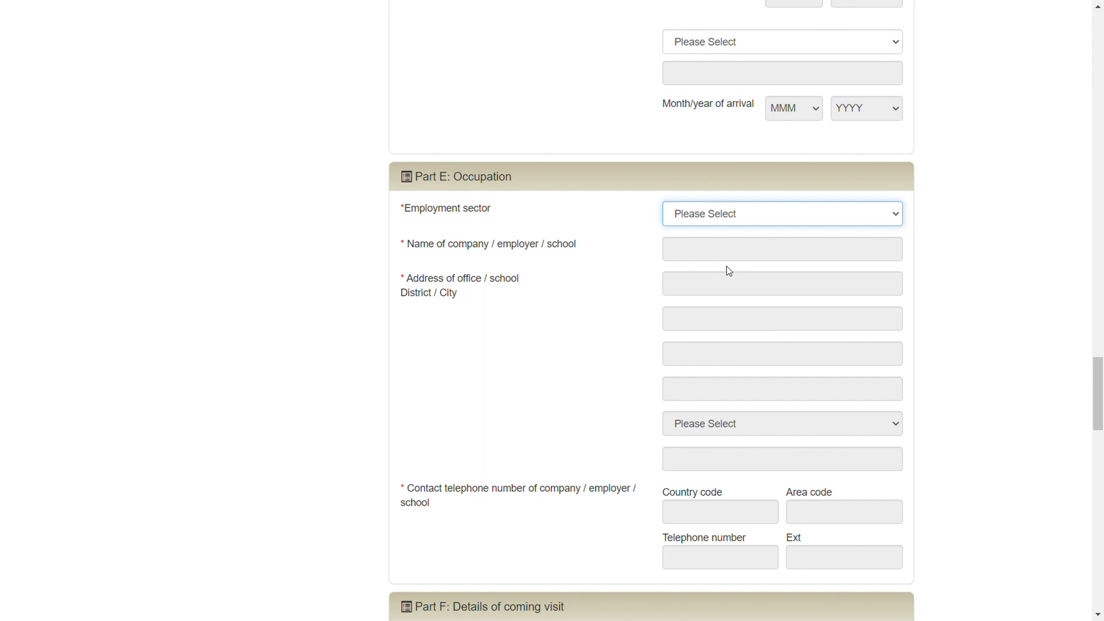
{"action": "left_click", "coordinate": [719, 285]}
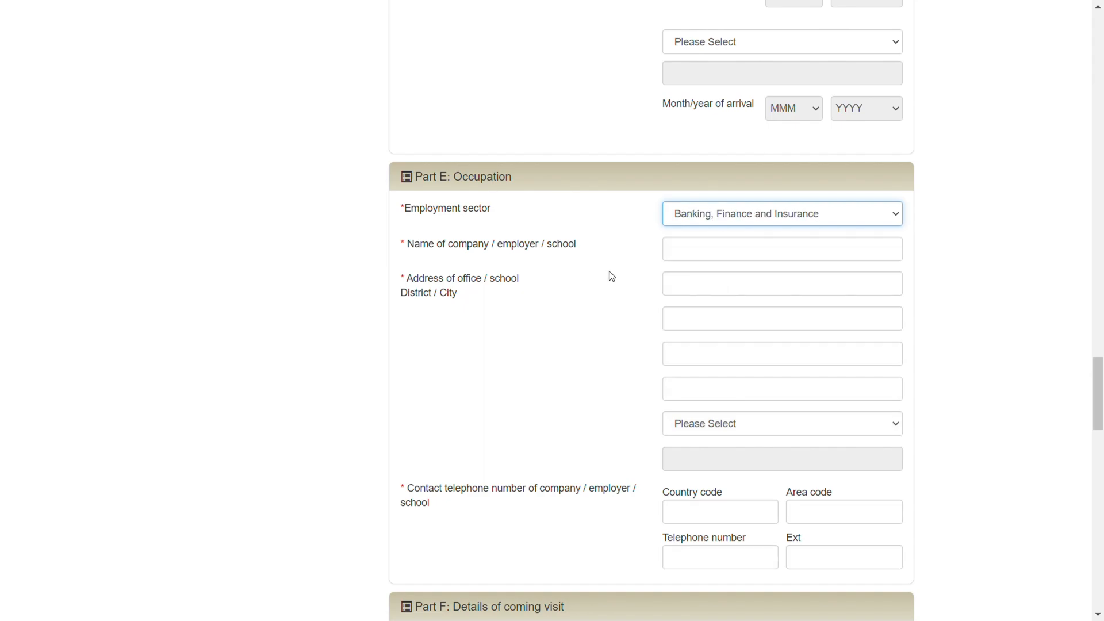
{"action": "left_click", "coordinate": [721, 250]}
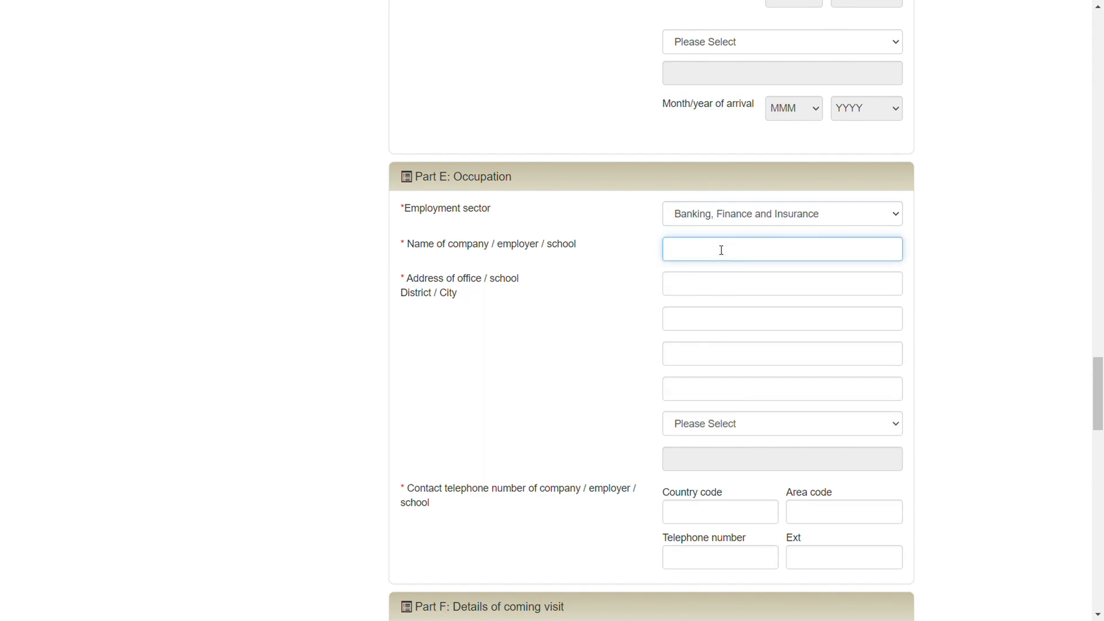
{"action": "type", "text": "ICICI"}
{"action": "type", "text": " b"}
{"action": "key", "text": "BackSpace"}
{"action": "type", "text": "Bank"}
Enter the first line of the office address and choose Ahmedabad as its district/city
{"action": "left_click", "coordinate": [710, 290]}
{"action": "type", "text": "cmlwkcm"}
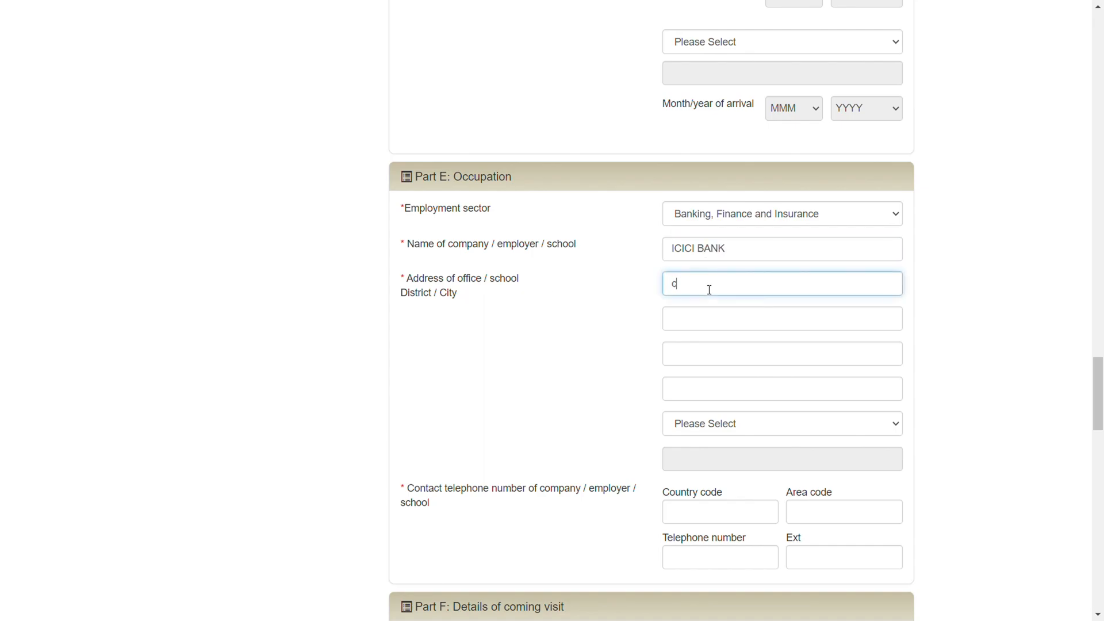
{"action": "left_click", "coordinate": [761, 427]}
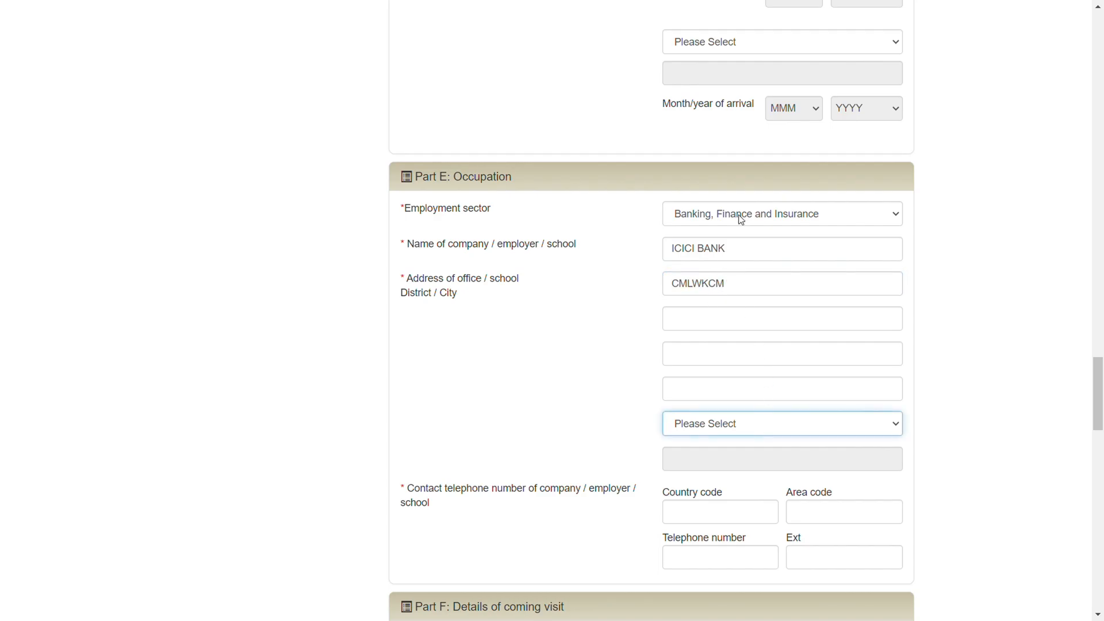
{"action": "key", "text": "a"}
Enter country code 91 and the employer's telephone number as the company's contact telephone number
{"action": "scroll", "coordinate": [879, 379], "scroll_direction": "down", "scroll_amount": 4}
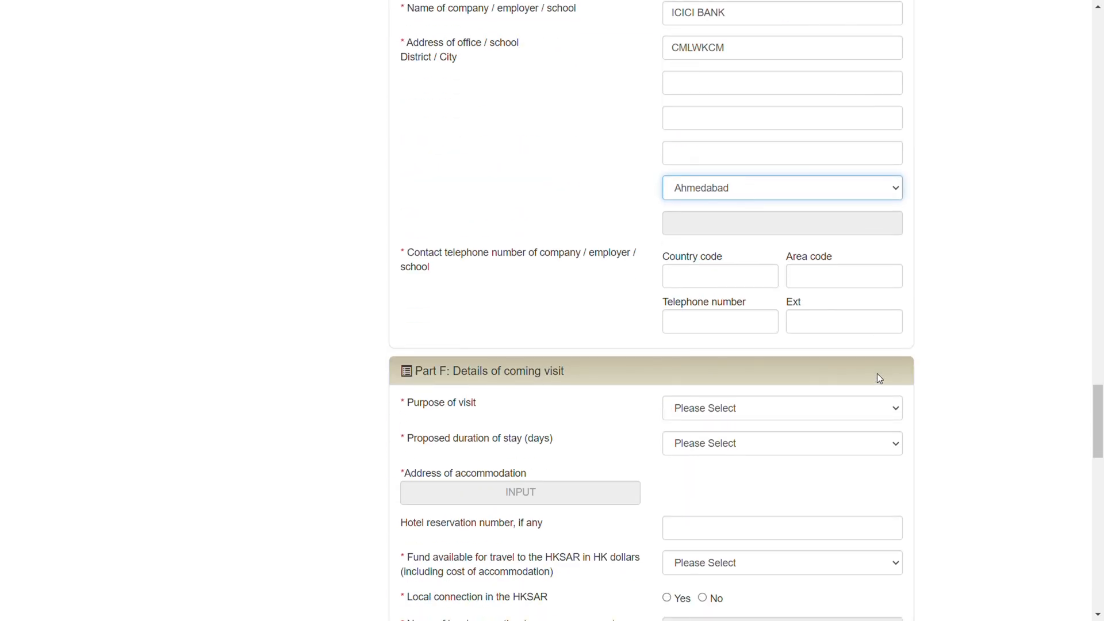
{"action": "left_click", "coordinate": [726, 286]}
{"action": "type", "text": "91"}
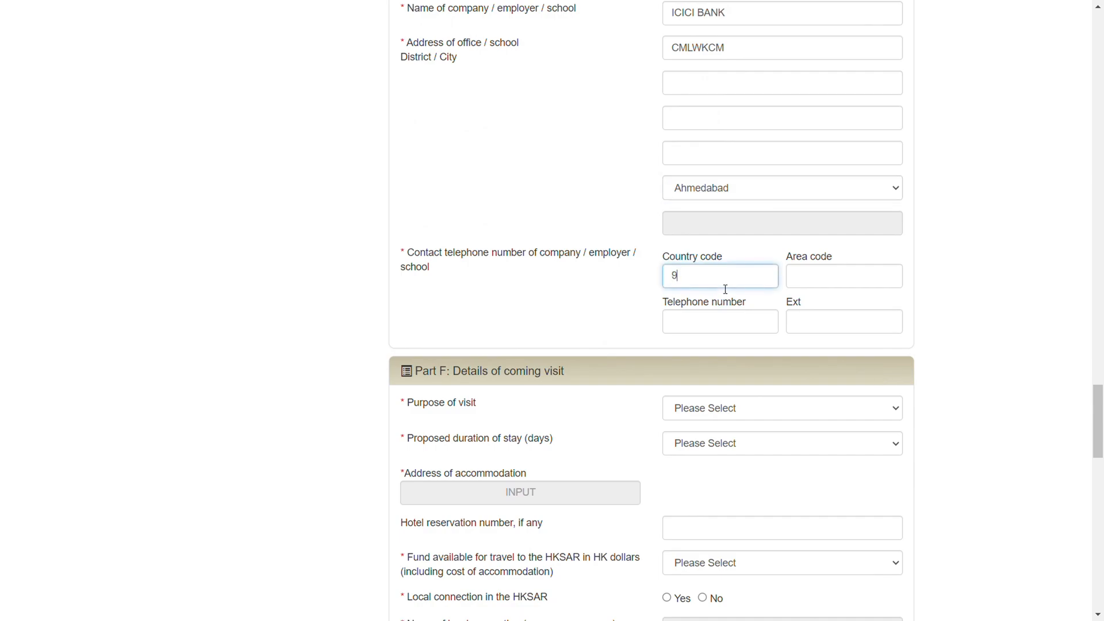
{"action": "left_click", "coordinate": [722, 333]}
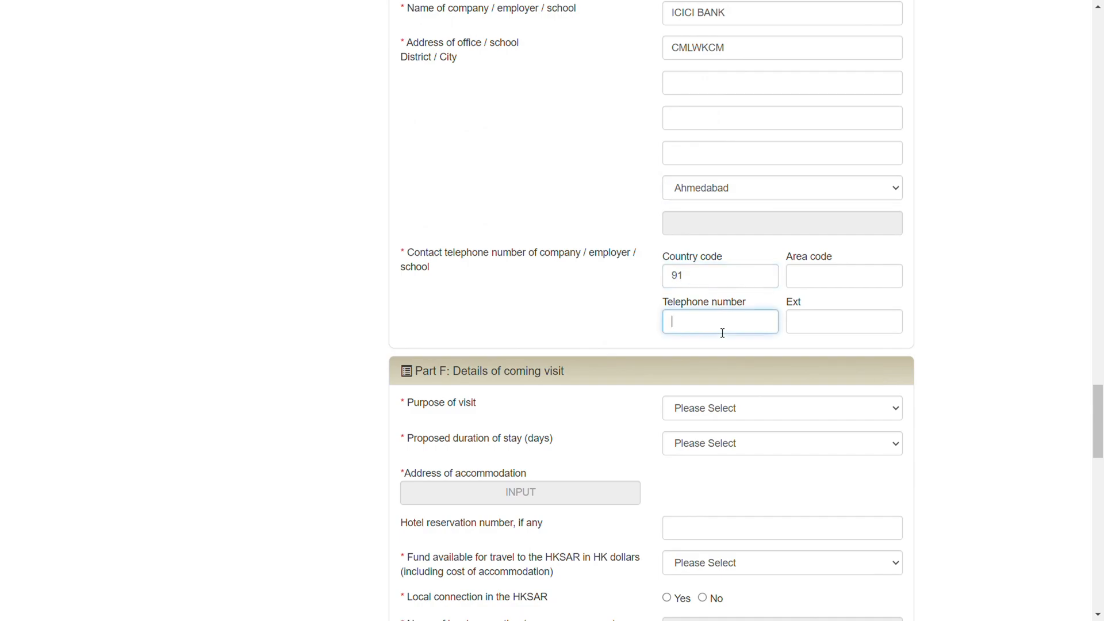
Set the purpose of visit in Part F to Leisure visit and the proposed duration of stay to 4 days
{"action": "scroll", "coordinate": [505, 290], "scroll_direction": "down", "scroll_amount": 3}
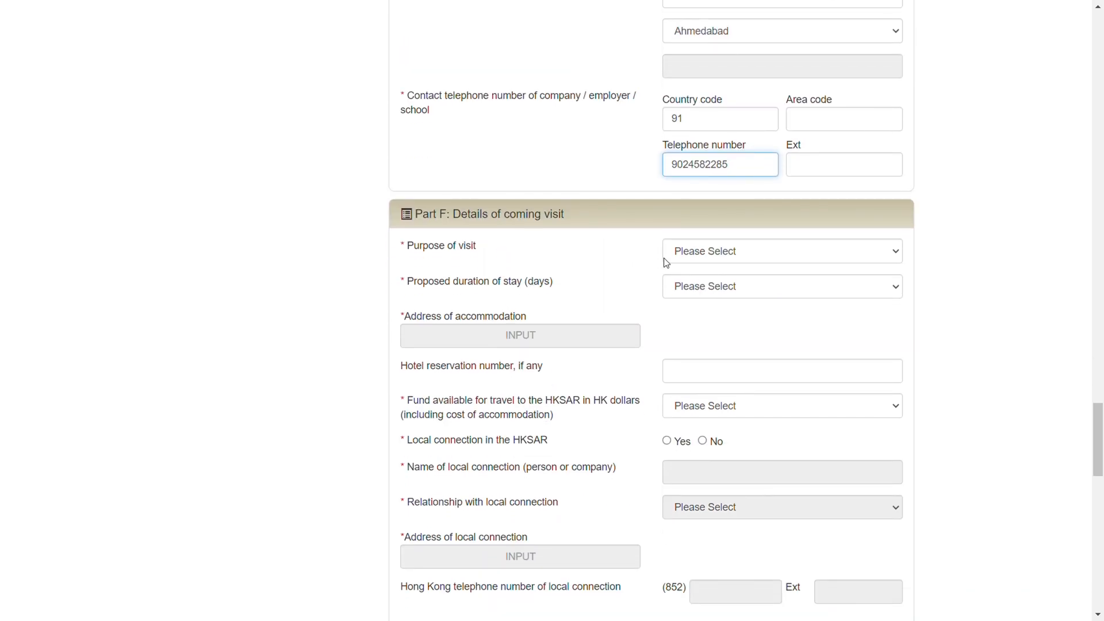
{"action": "left_click", "coordinate": [736, 254]}
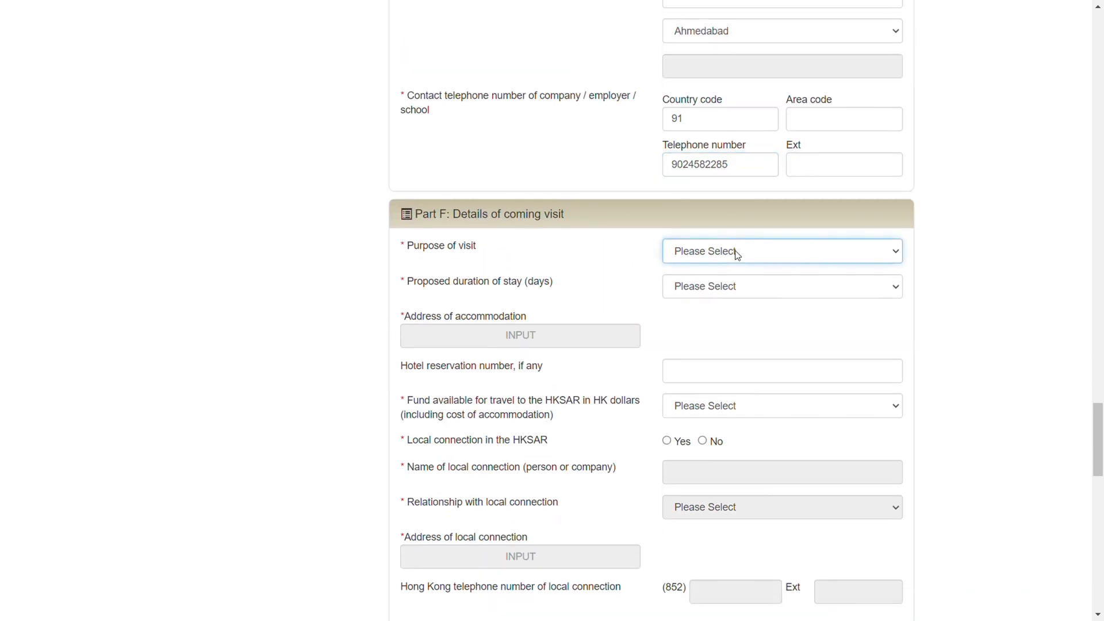
{"action": "left_click", "coordinate": [696, 285]}
{"action": "left_click", "coordinate": [698, 288]}
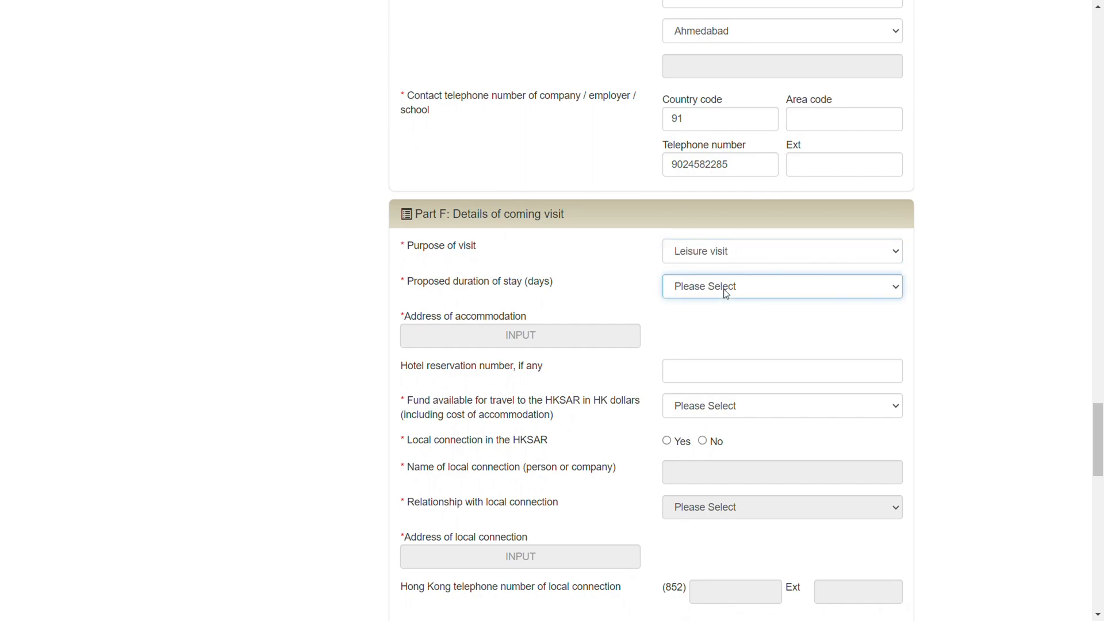
{"action": "left_click", "coordinate": [691, 370]}
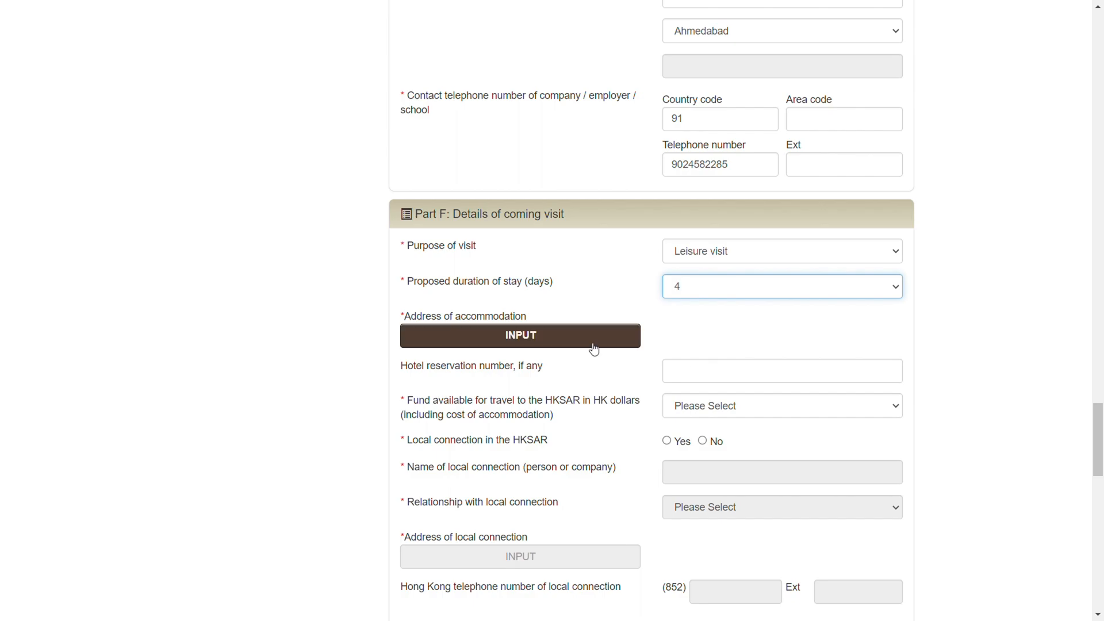
Add the address of accommodation, using English as the language and Other Address as the type, with the address on the first detail line
{"action": "left_click", "coordinate": [506, 344]}
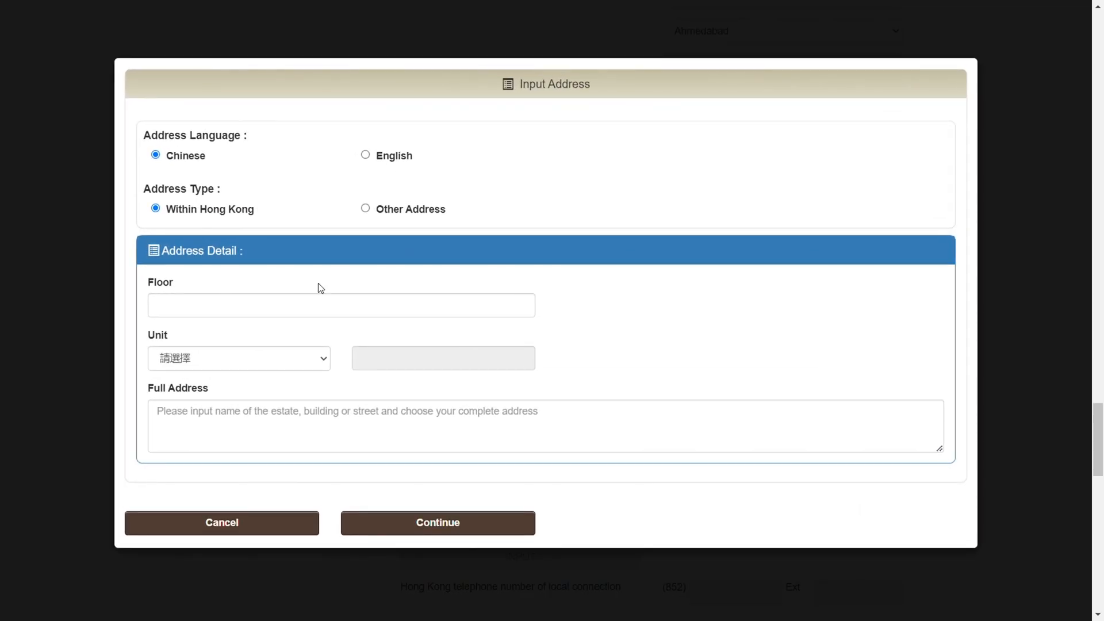
{"action": "left_click", "coordinate": [367, 156]}
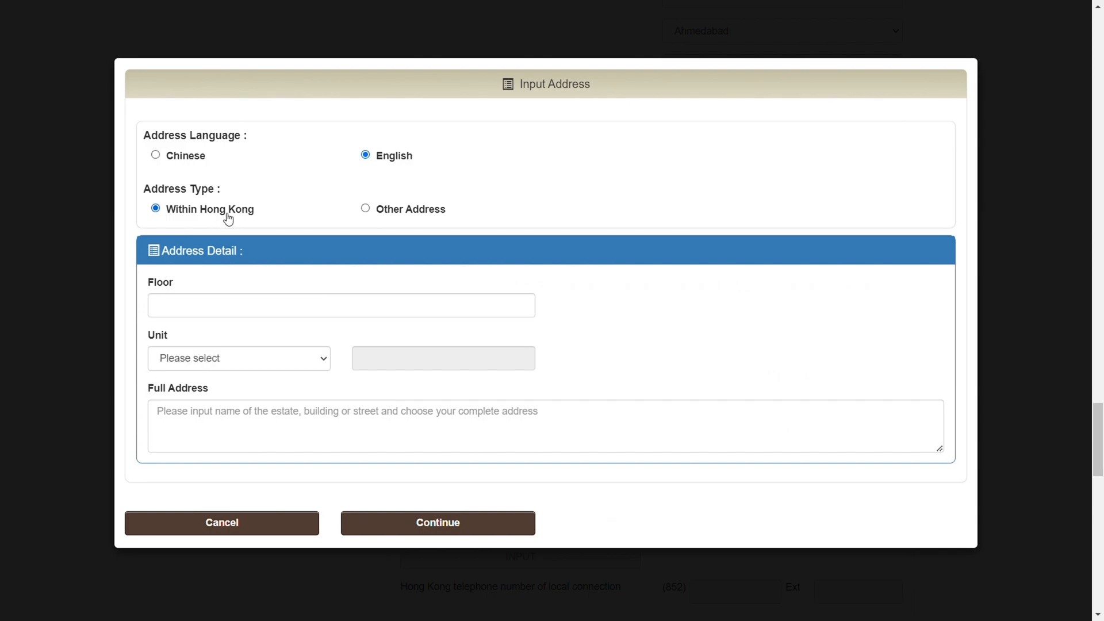
{"action": "left_click", "coordinate": [366, 209]}
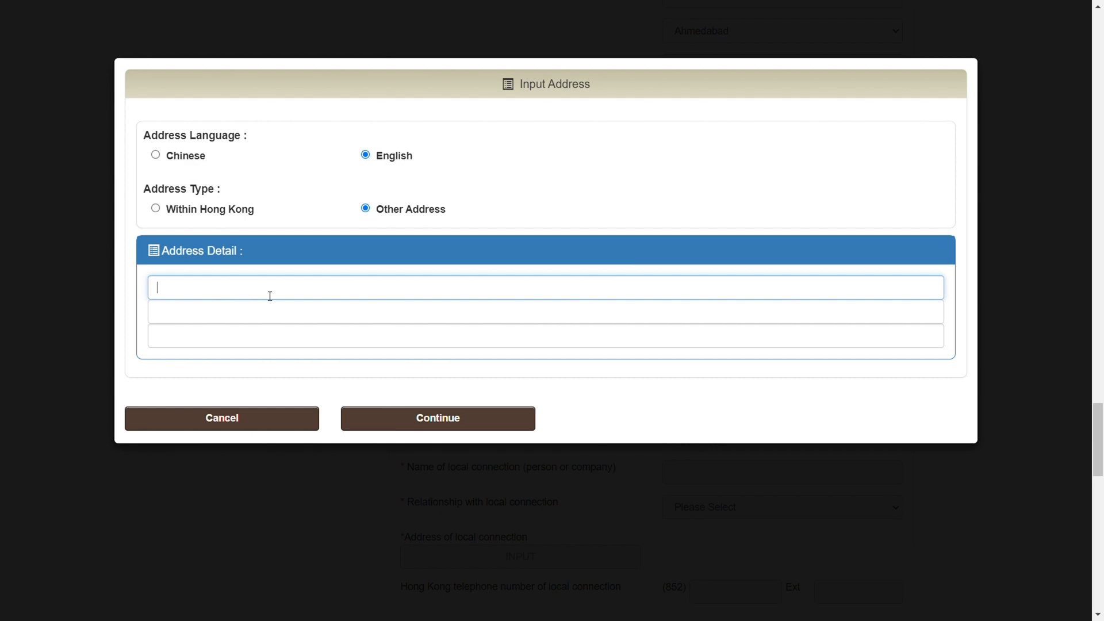
{"action": "type", "text": "jknevnkd qklevmev qkevlkenv qejnvj"}
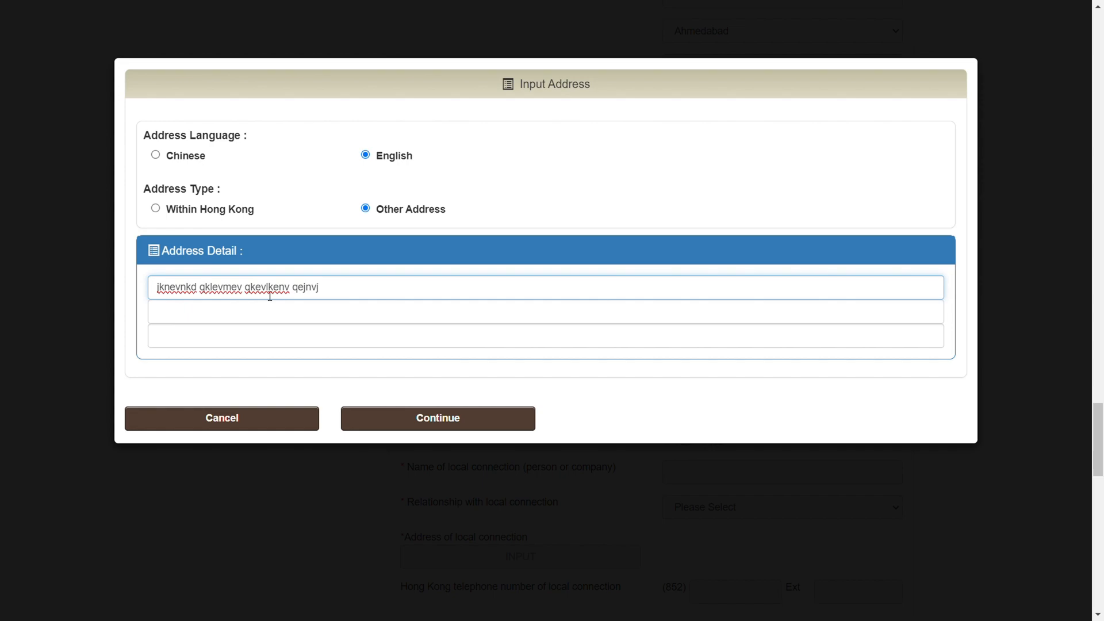
{"action": "left_click", "coordinate": [420, 421]}
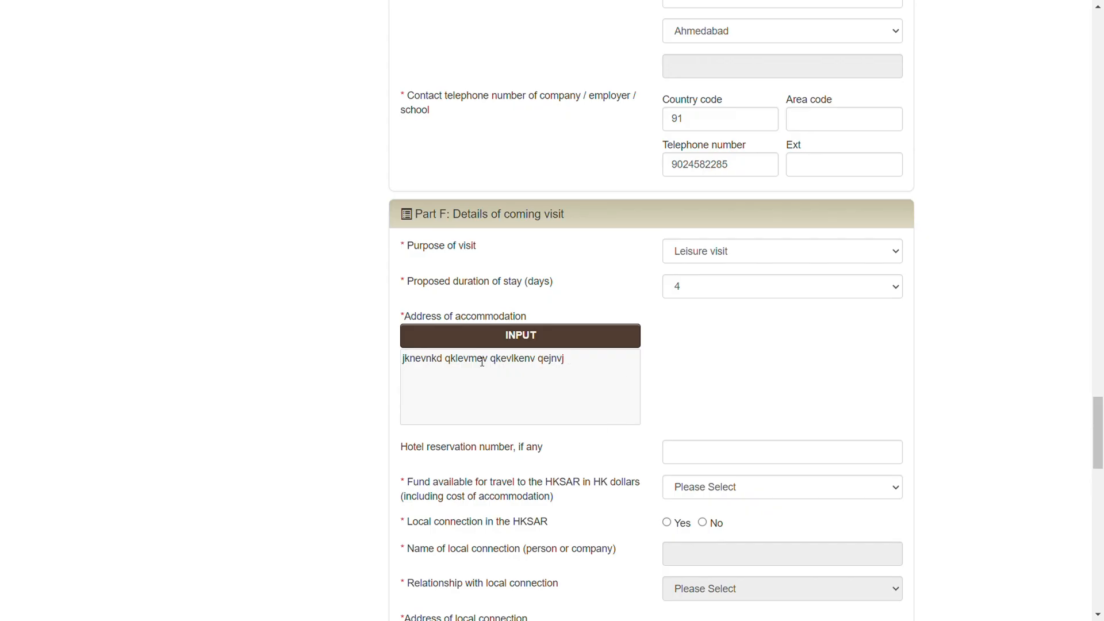
Set the fund available for travel to HK$0 - HK$4,999 and answer No to having a local connection in the HKSAR
{"action": "scroll", "coordinate": [690, 399], "scroll_direction": "down", "scroll_amount": 2}
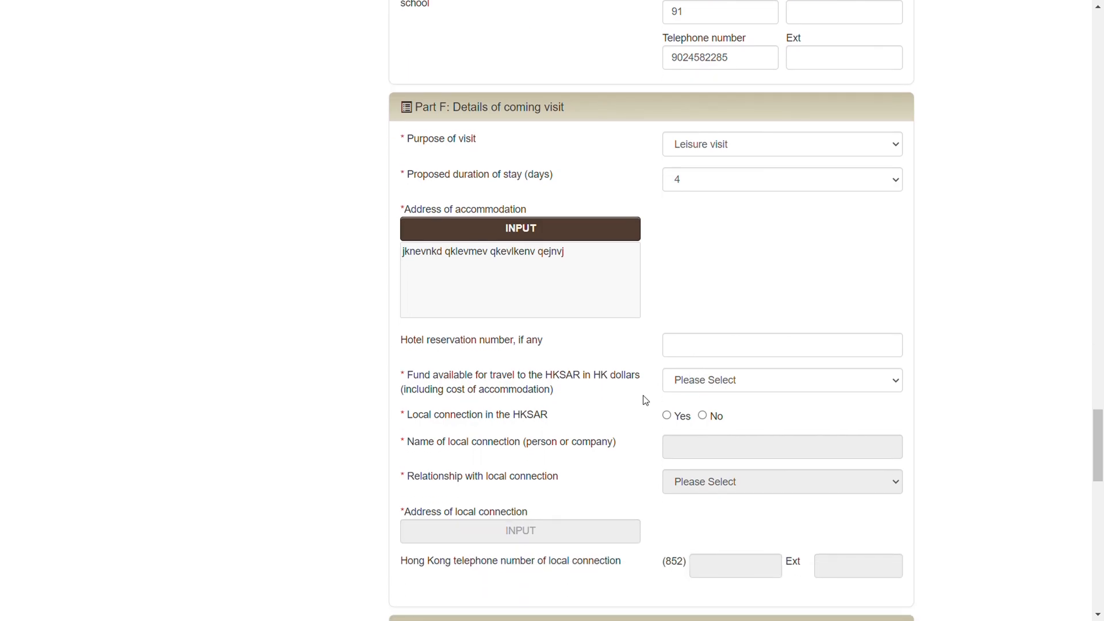
{"action": "left_click", "coordinate": [727, 381]}
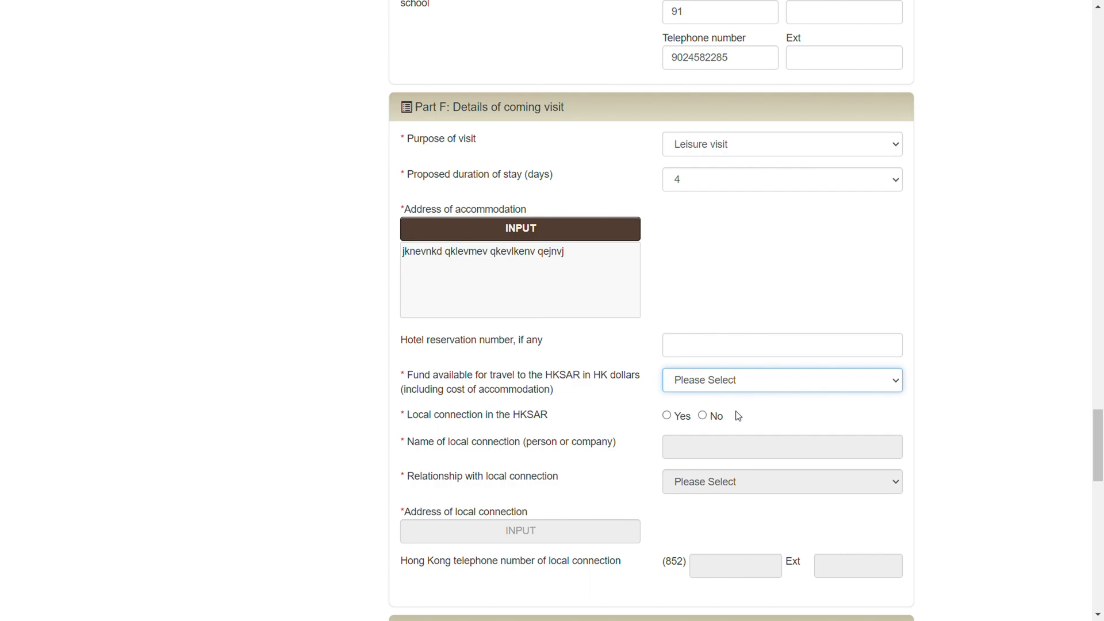
{"action": "key", "text": "Down"}
{"action": "scroll", "coordinate": [668, 408], "scroll_direction": "down", "scroll_amount": 1}
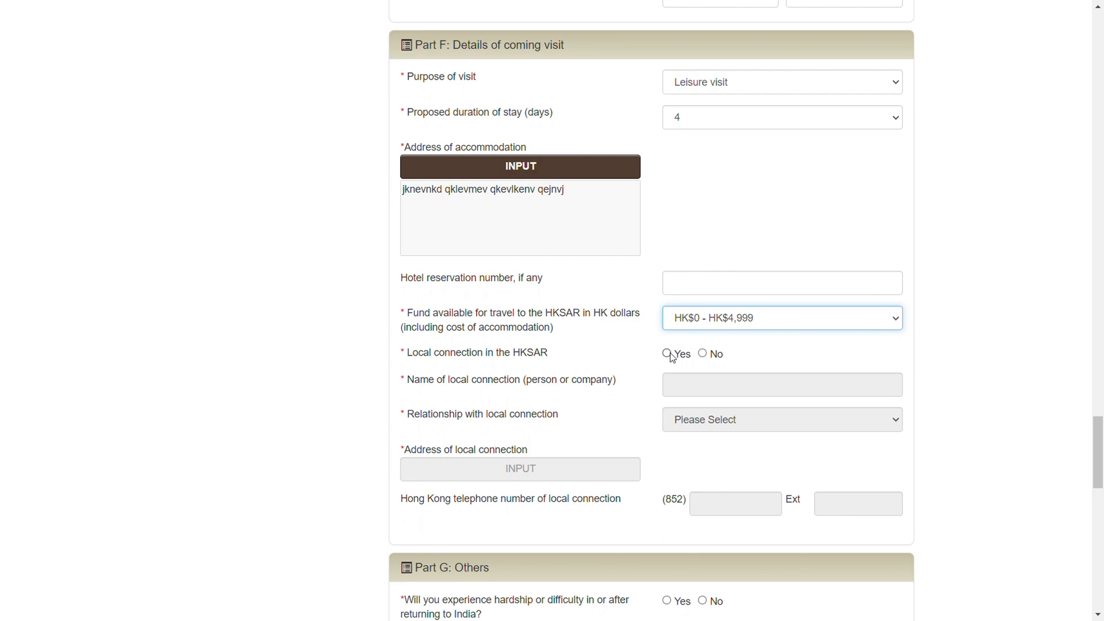
{"action": "left_click", "coordinate": [703, 353]}
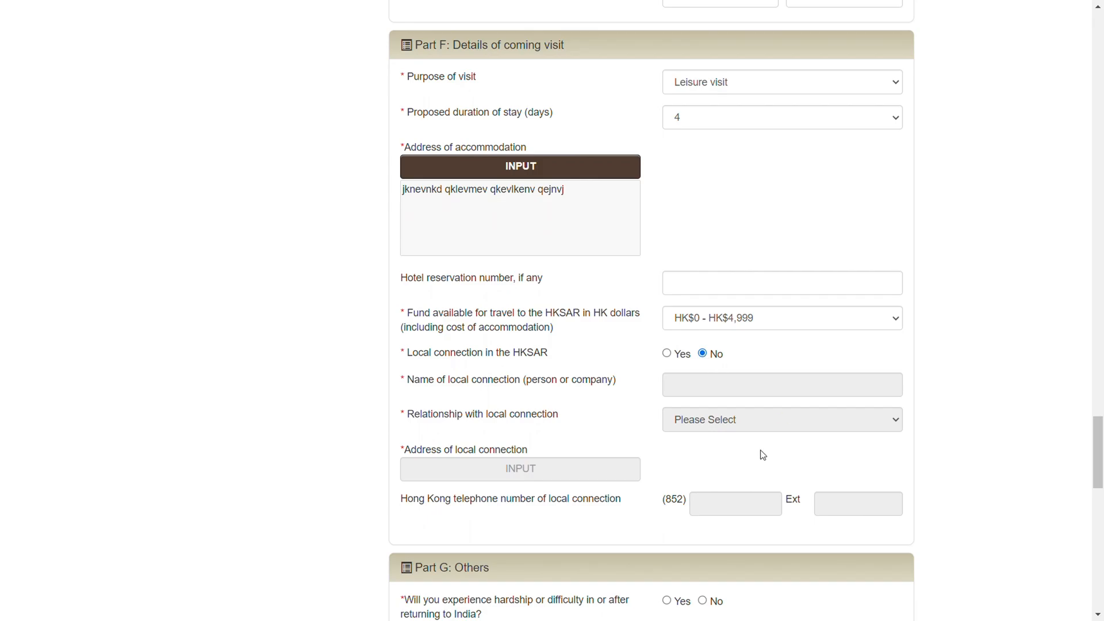
Answer No to all the required questions in Part G about hardship, offences, visa or entry refusals, deportation and terrorist activities
{"action": "scroll", "coordinate": [763, 456], "scroll_direction": "down", "scroll_amount": 5}
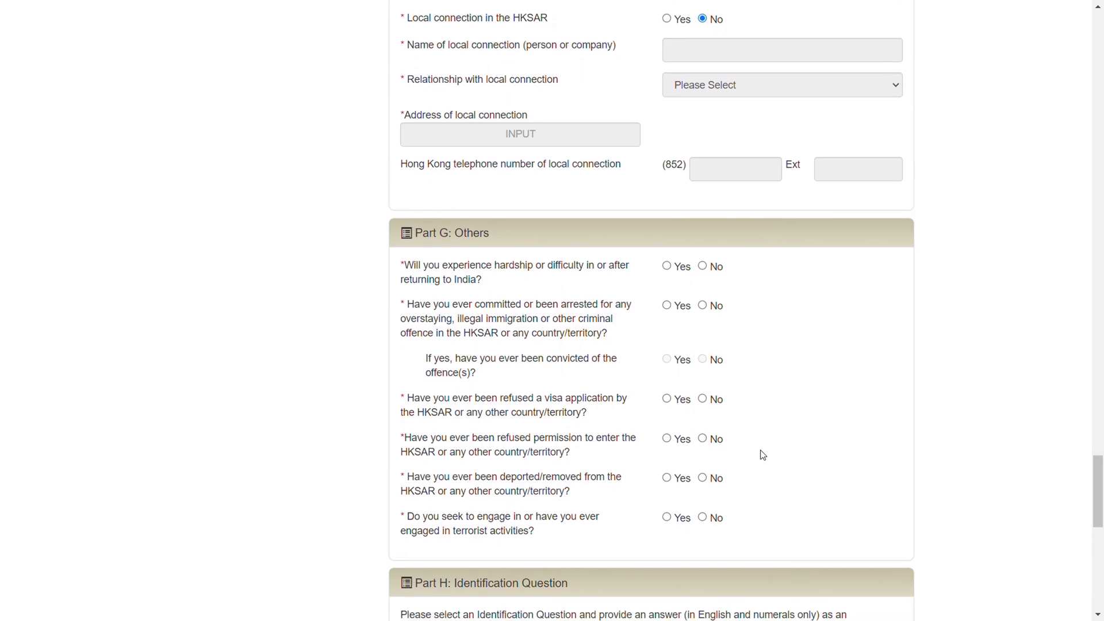
{"action": "left_click", "coordinate": [703, 266]}
{"action": "left_click", "coordinate": [703, 305]}
{"action": "left_click", "coordinate": [702, 400]}
{"action": "scroll", "coordinate": [562, 386], "scroll_direction": "down", "scroll_amount": 5}
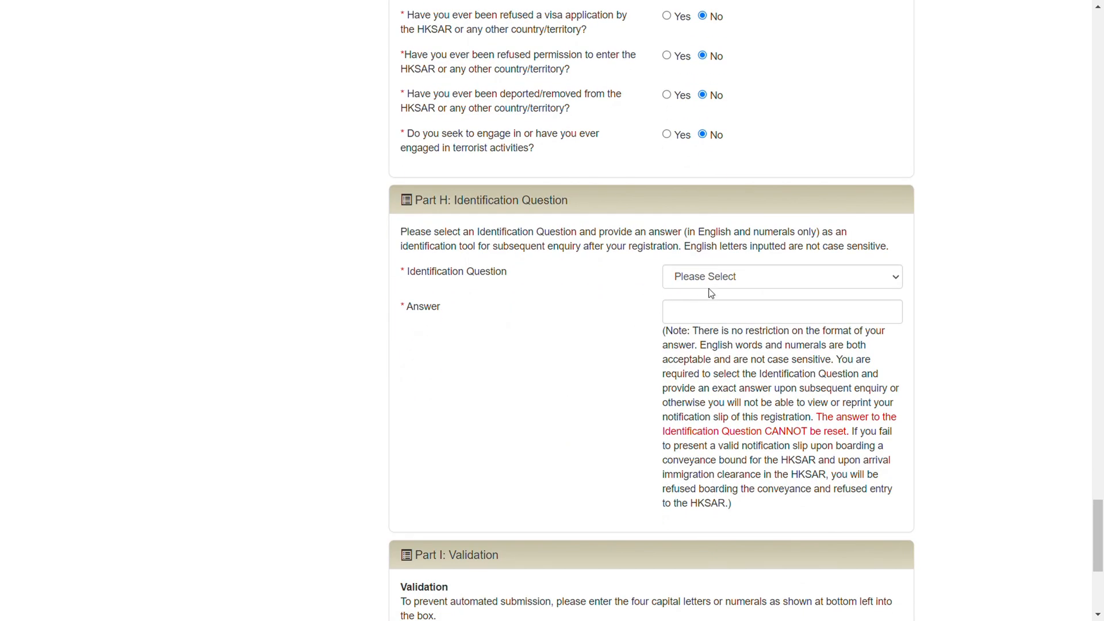
Choose "What was your favourite movie?" as the identification question in Part H and enter the security answer
{"action": "left_click", "coordinate": [761, 280]}
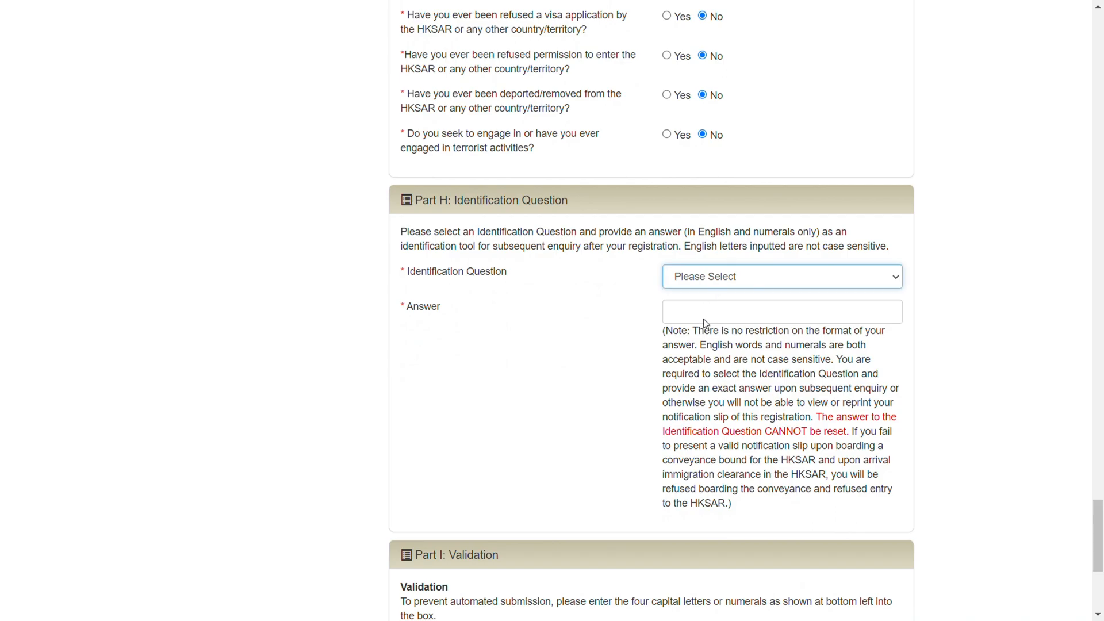
{"action": "left_click", "coordinate": [766, 290]}
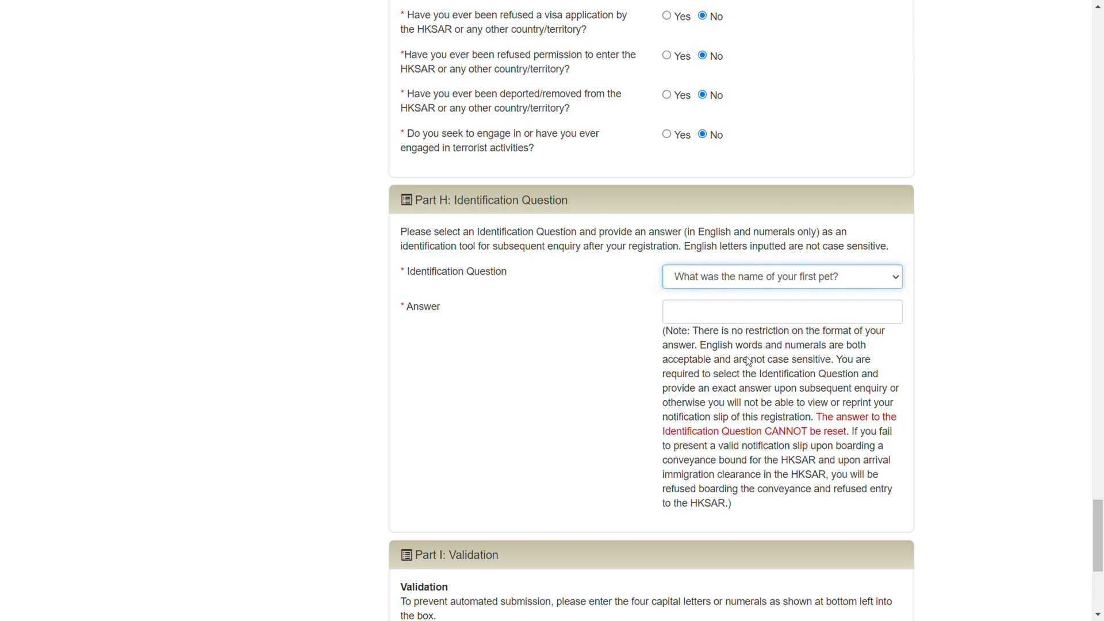
{"action": "key", "text": "Down"}
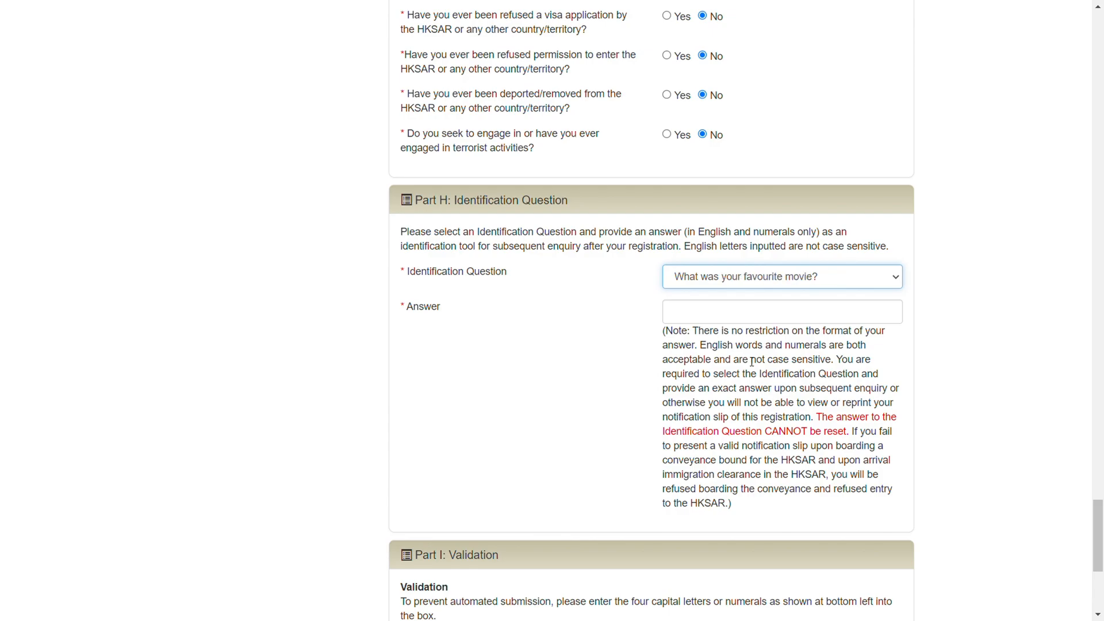
{"action": "left_click", "coordinate": [789, 313]}
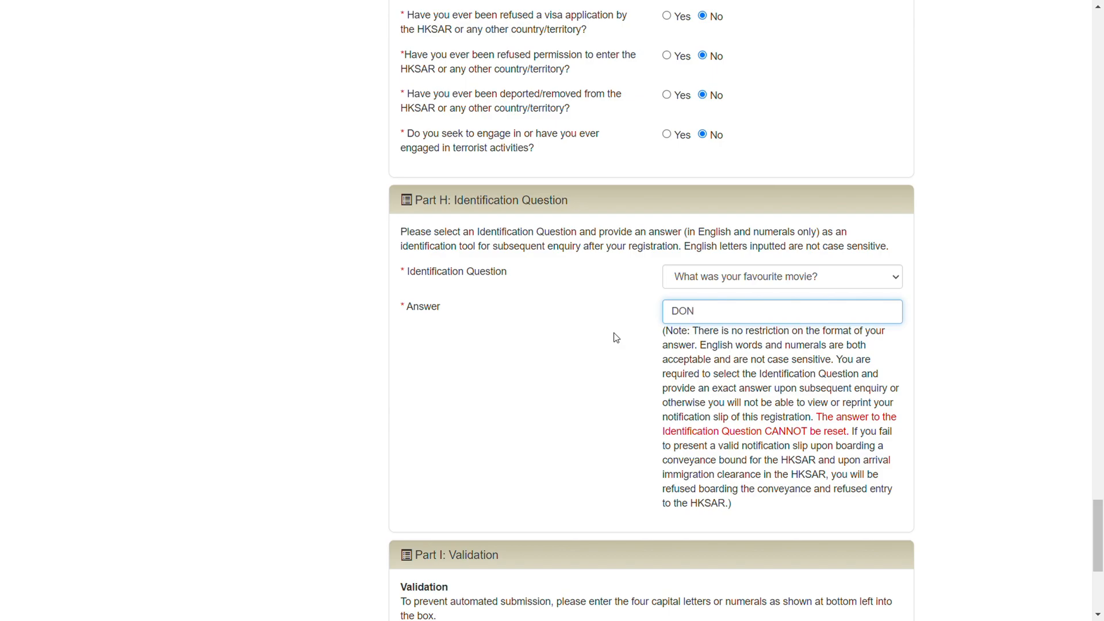
Enter the validation code from the image in Part I and continue to the confirmation of registration details
{"action": "scroll", "coordinate": [616, 338], "scroll_direction": "down", "scroll_amount": 5}
{"action": "left_click", "coordinate": [734, 383]}
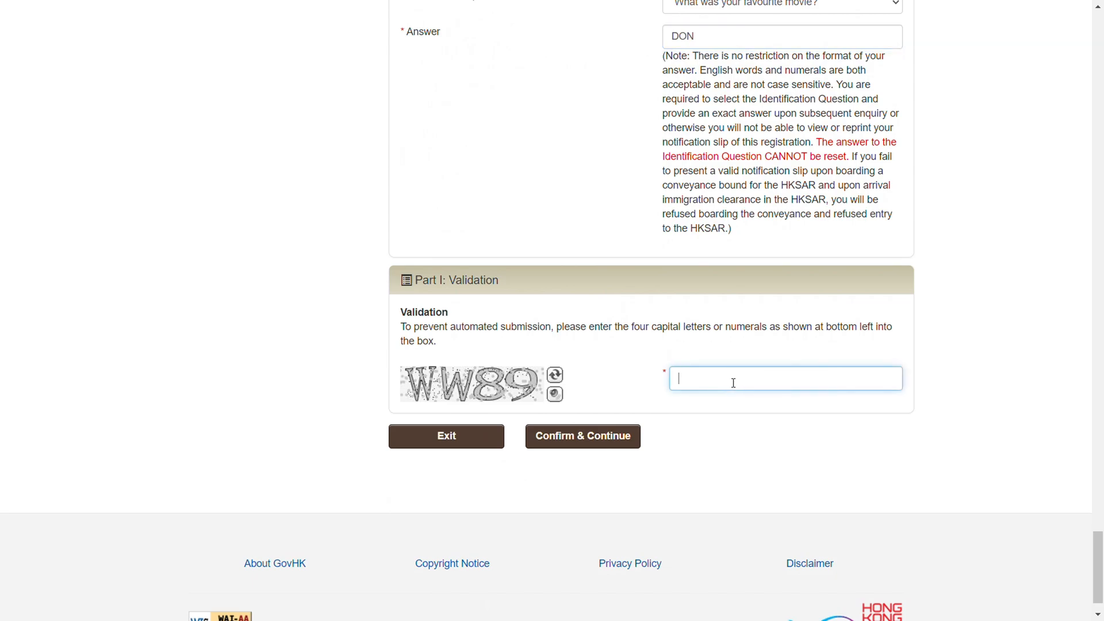
{"action": "type", "text": "WW89"}
{"action": "left_click", "coordinate": [595, 437]}
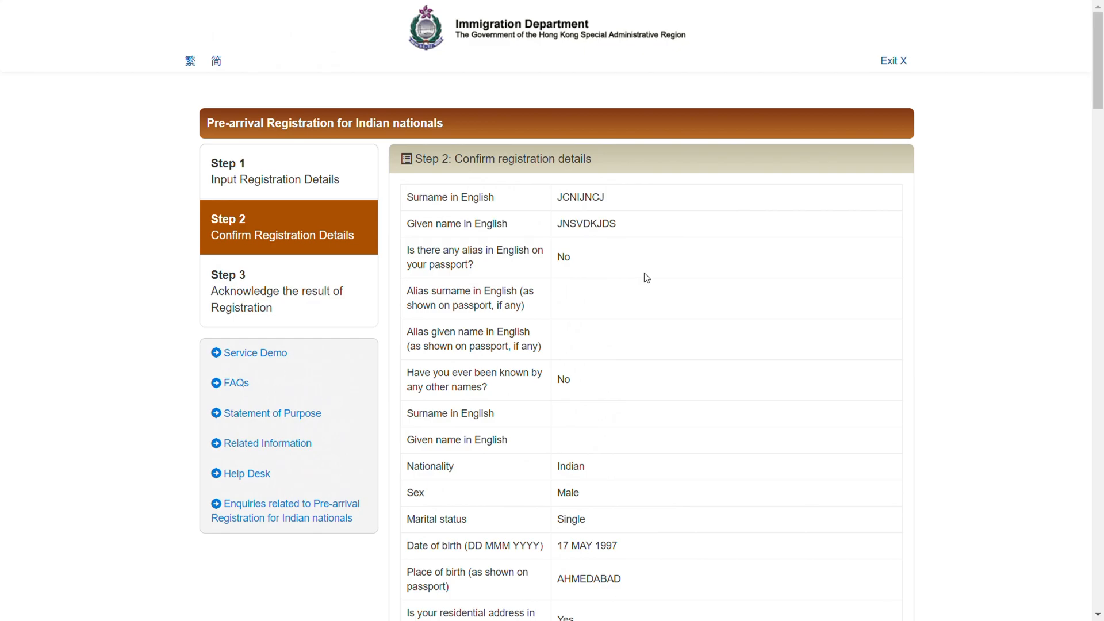
Declare to be the registrant and accept both statements on correct information and liability for false statements below the registration details
{"action": "scroll", "coordinate": [646, 276], "scroll_direction": "down", "scroll_amount": 4}
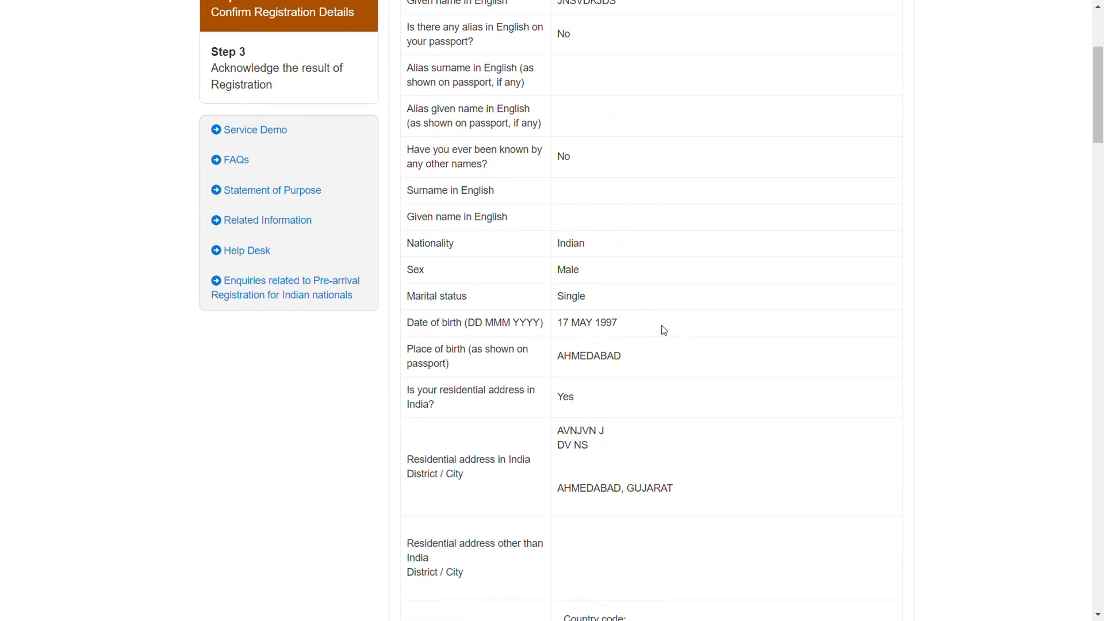
{"action": "scroll", "coordinate": [664, 329], "scroll_direction": "down", "scroll_amount": 2}
{"action": "scroll", "coordinate": [664, 329], "scroll_direction": "down", "scroll_amount": 7}
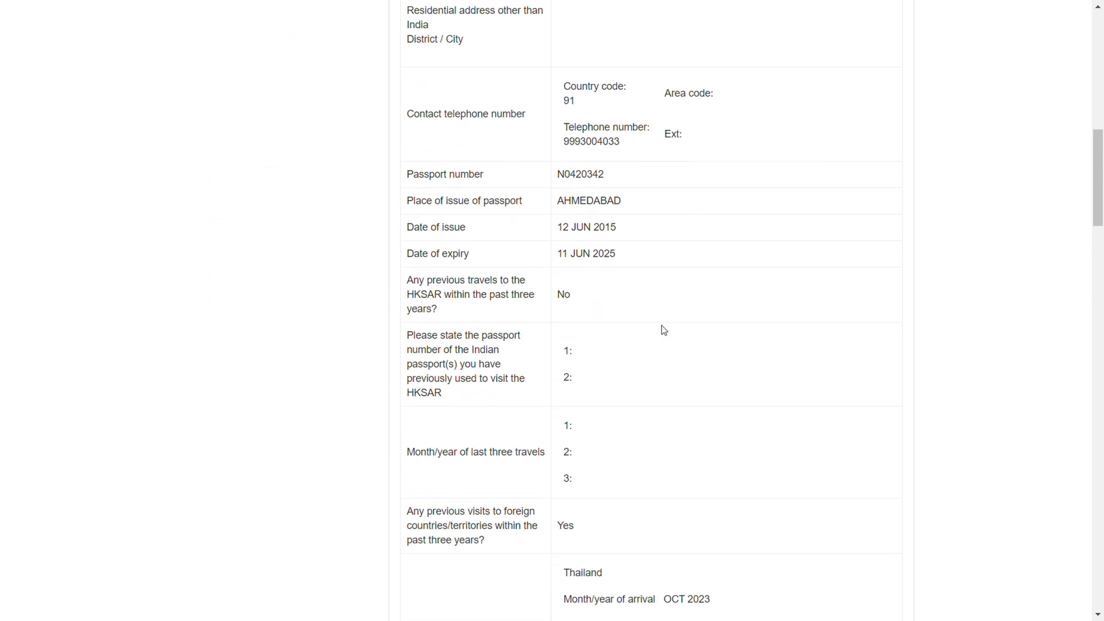
{"action": "scroll", "coordinate": [664, 329], "scroll_direction": "down", "scroll_amount": 20}
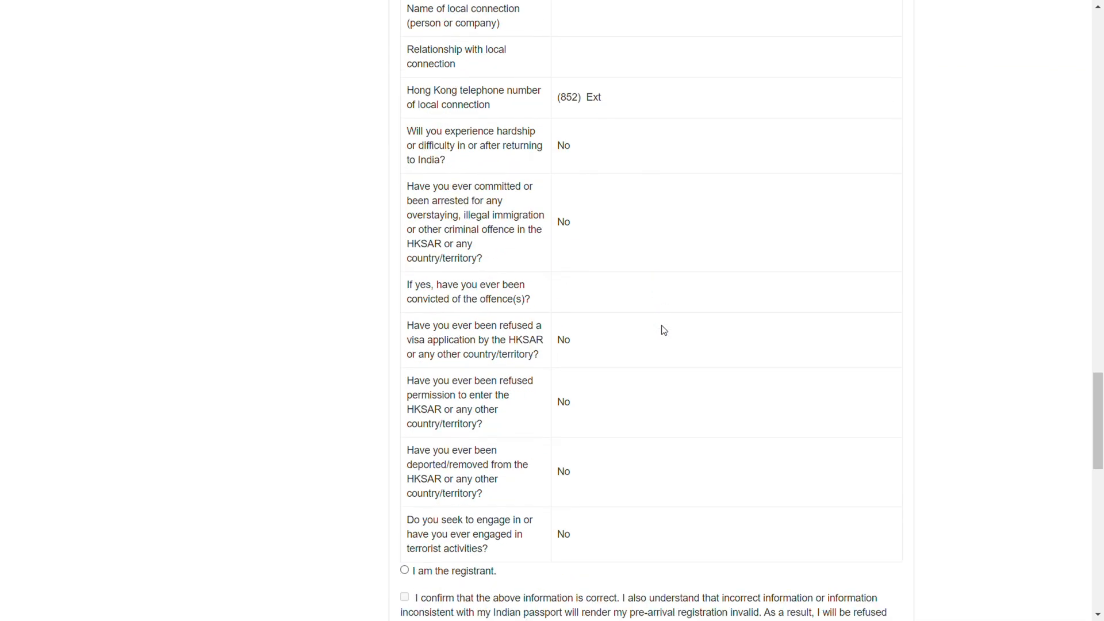
{"action": "scroll", "coordinate": [664, 329], "scroll_direction": "down", "scroll_amount": 7}
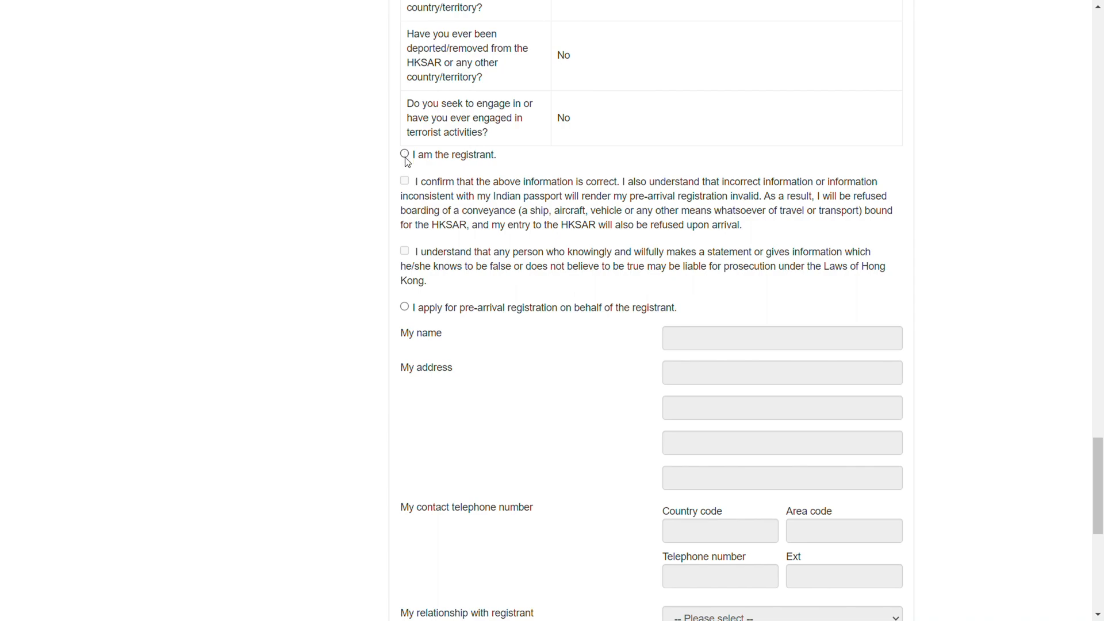
{"action": "left_click", "coordinate": [405, 155]}
{"action": "left_click", "coordinate": [405, 181]}
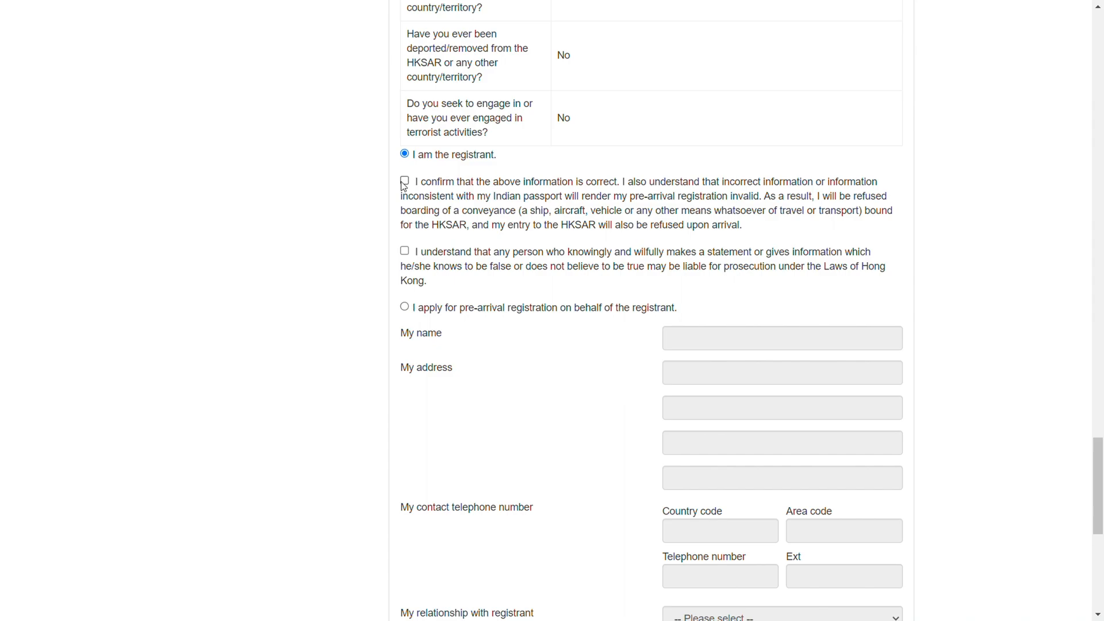
{"action": "left_click", "coordinate": [405, 251]}
Confirm and submit the pre-arrival registration
{"action": "scroll", "coordinate": [574, 271], "scroll_direction": "down", "scroll_amount": 6}
{"action": "scroll", "coordinate": [575, 271], "scroll_direction": "down", "scroll_amount": 3}
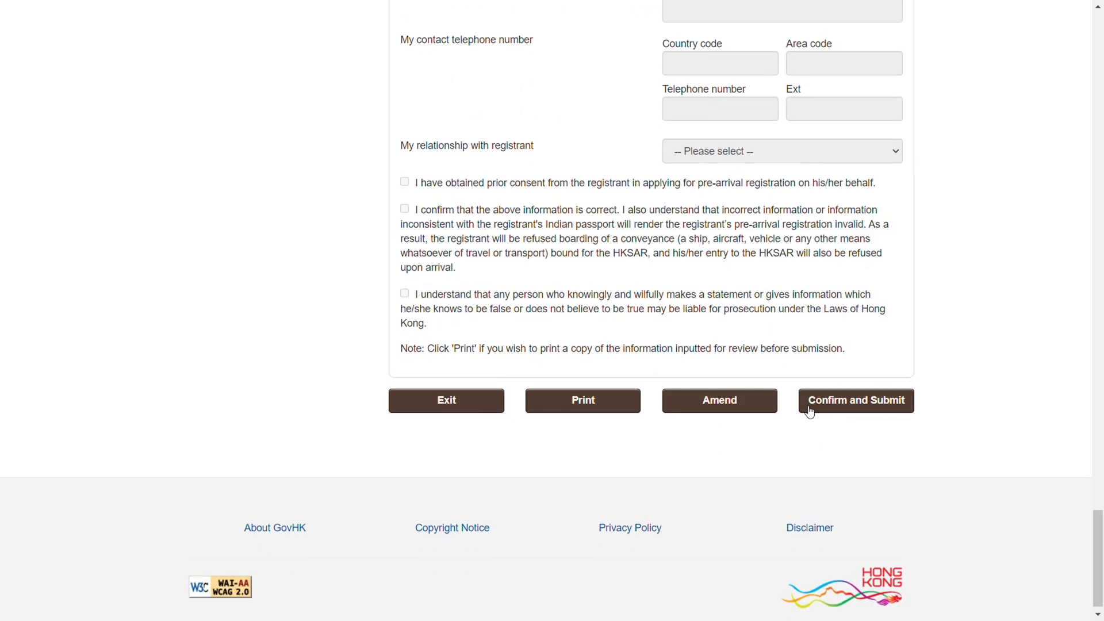
{"action": "left_click", "coordinate": [866, 409]}
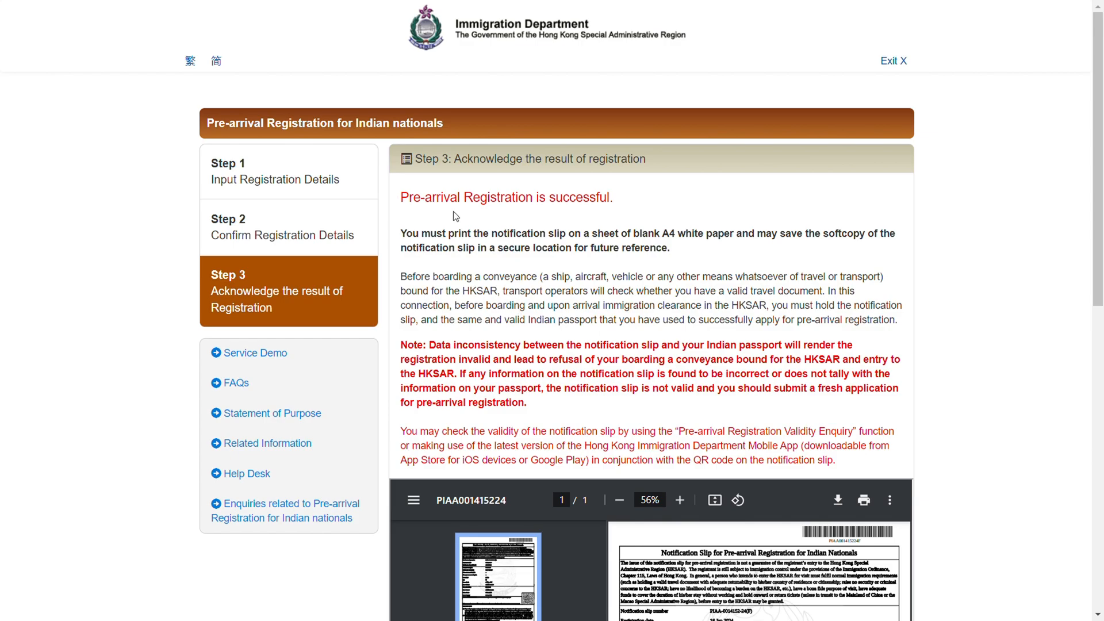
Review the notification slip for pre-arrival registration and complete the registration process
{"action": "scroll", "coordinate": [689, 201], "scroll_direction": "down", "scroll_amount": 5}
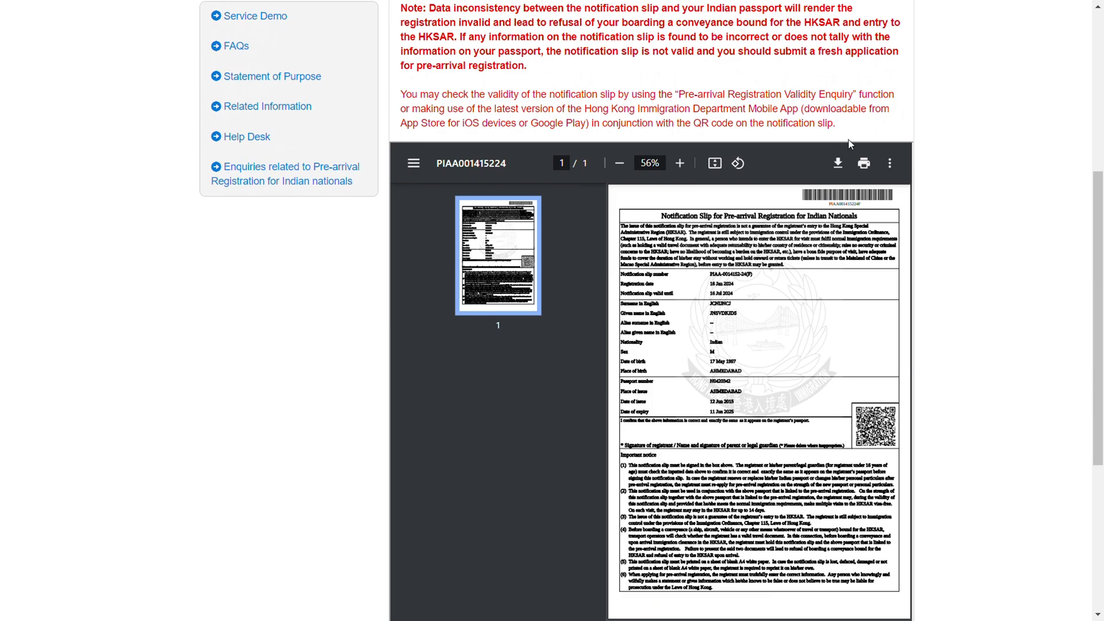
{"action": "scroll", "coordinate": [783, 190], "scroll_direction": "up", "scroll_amount": 1}
{"action": "scroll", "coordinate": [783, 191], "scroll_direction": "up", "scroll_amount": 1}
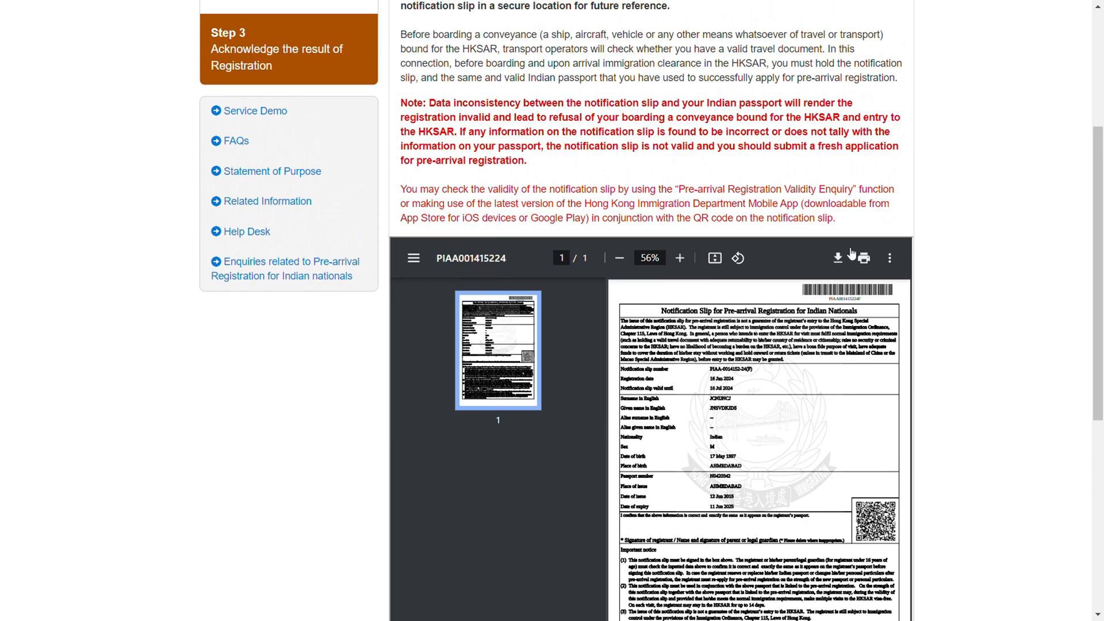
{"action": "scroll", "coordinate": [822, 262], "scroll_direction": "down", "scroll_amount": 5}
{"action": "scroll", "coordinate": [819, 269], "scroll_direction": "down", "scroll_amount": 2}
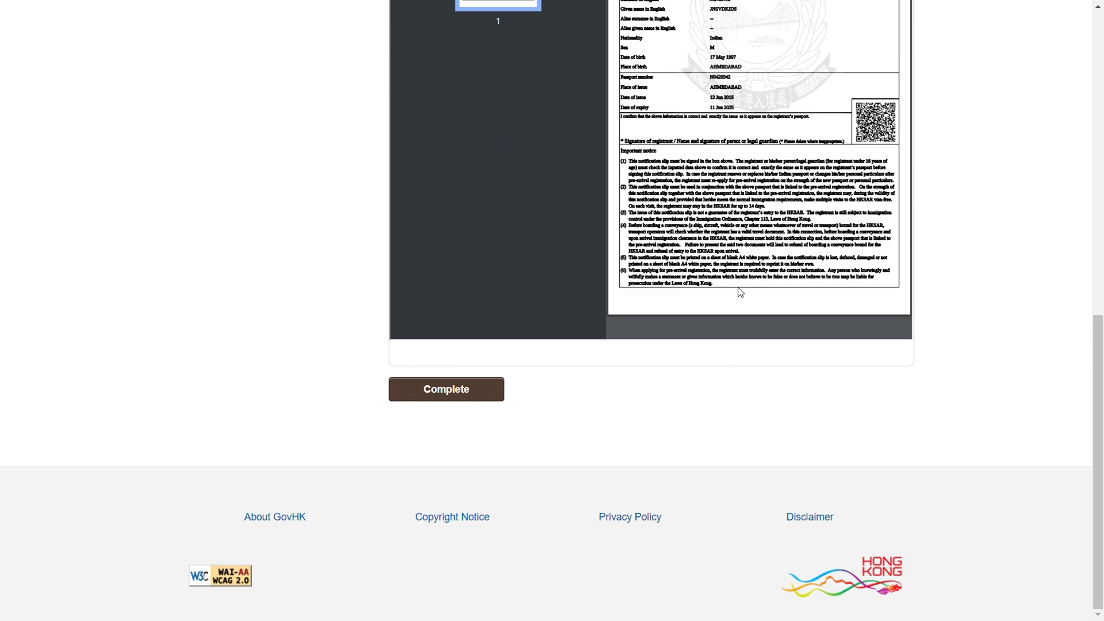
{"action": "scroll", "coordinate": [738, 289], "scroll_direction": "up", "scroll_amount": 6}
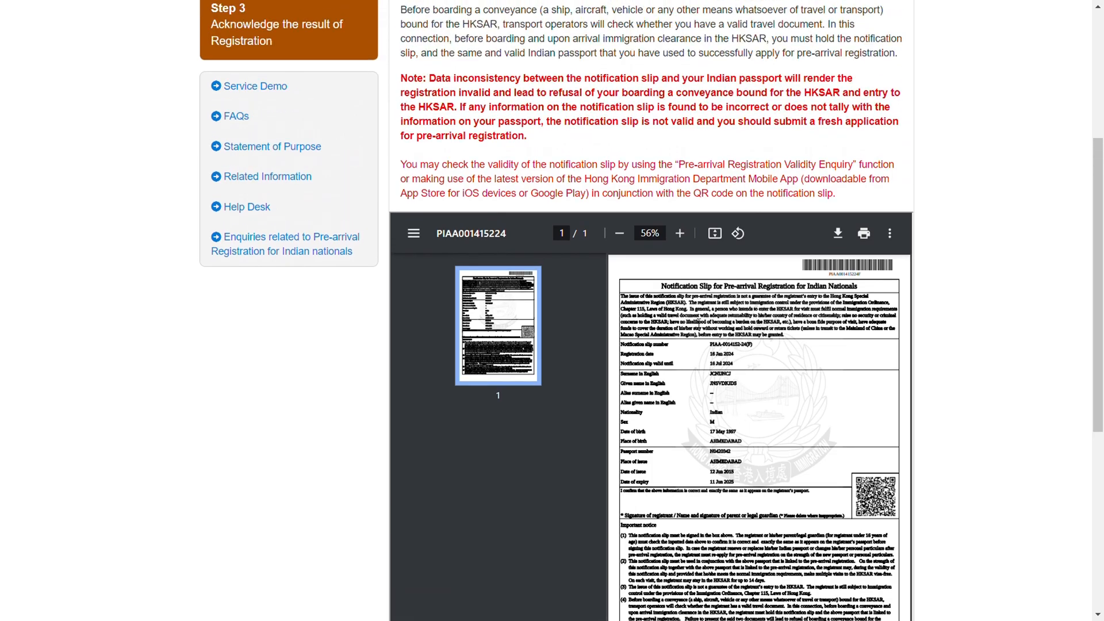
{"action": "scroll", "coordinate": [678, 296], "scroll_direction": "down", "scroll_amount": 3}
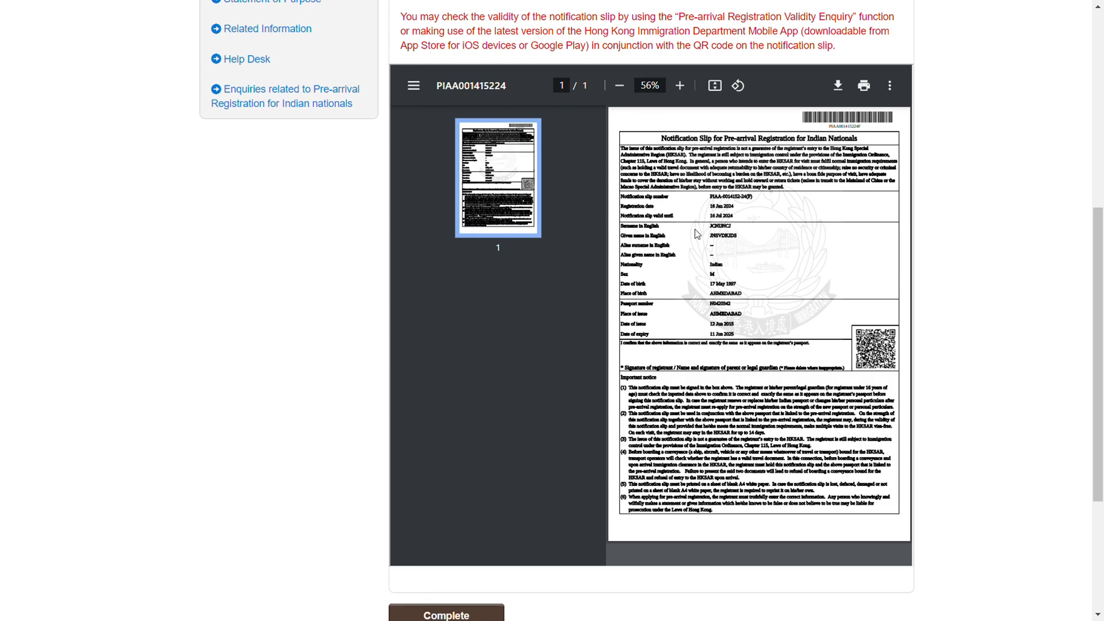
{"action": "scroll", "coordinate": [559, 388], "scroll_direction": "down", "scroll_amount": 2}
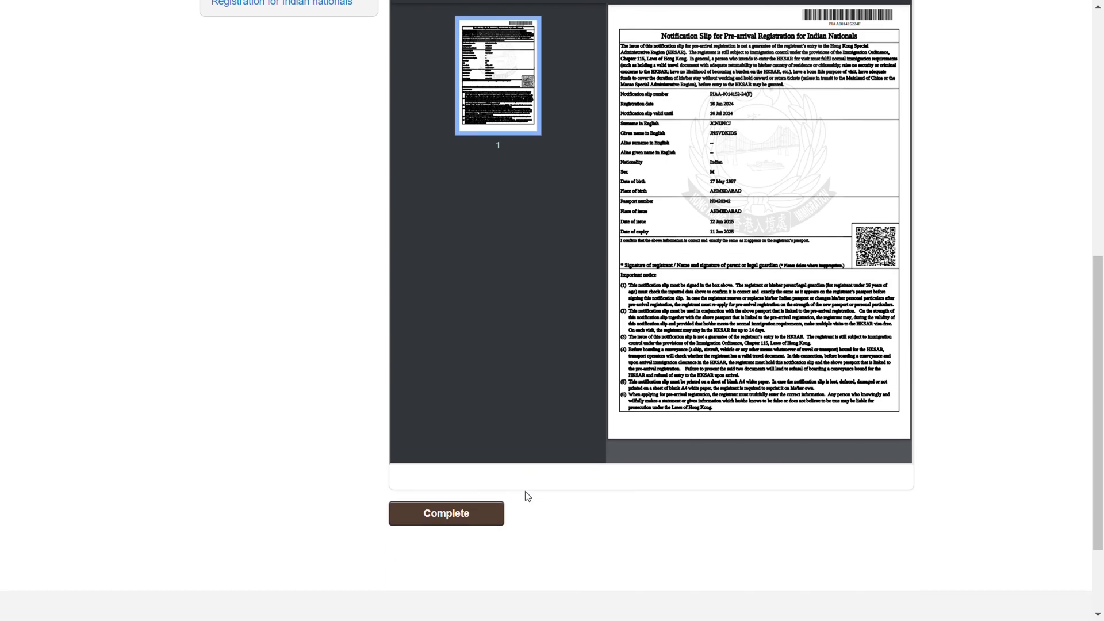
{"action": "left_click", "coordinate": [465, 515]}
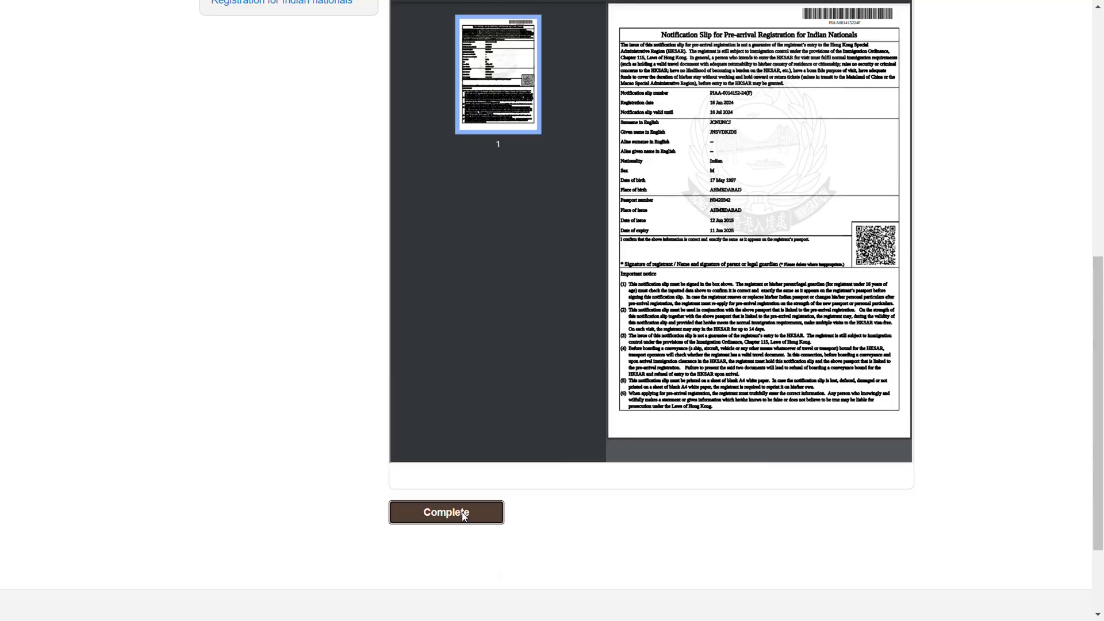